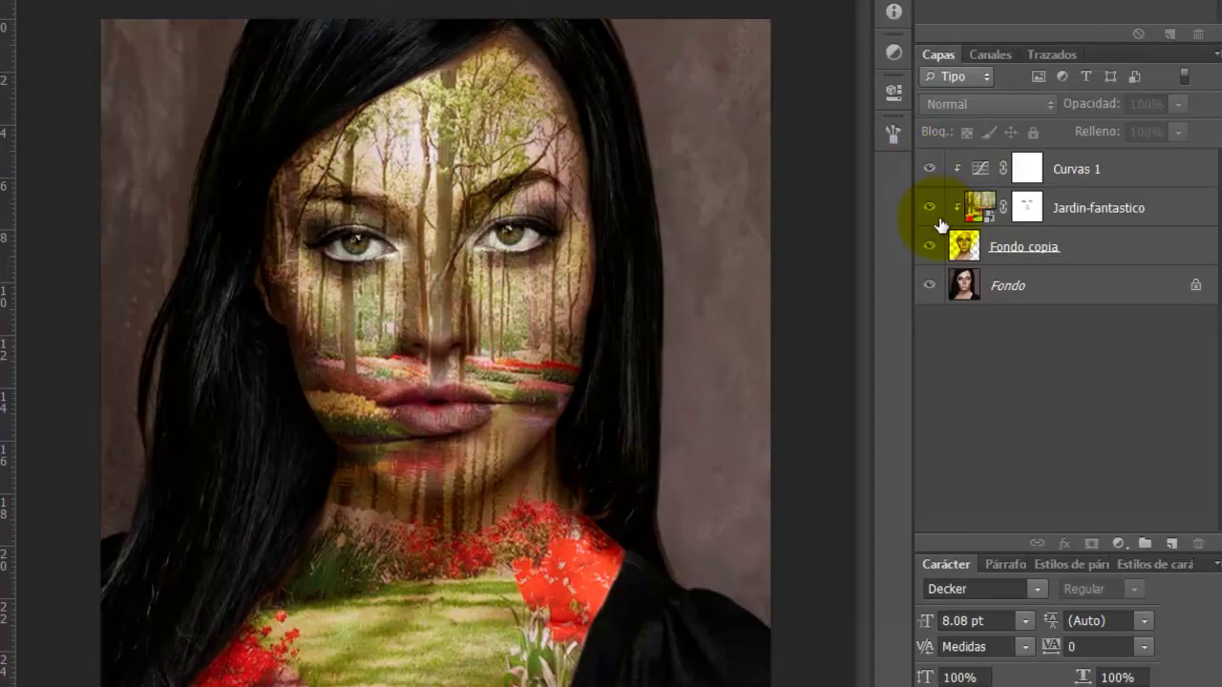
Step: Delete the Fondo copia, Jardin-fantastico and Curvas 1 layers, leaving only the Fondo portrait
{"action": "left_click", "coordinate": [960, 245]}
{"action": "left_click", "coordinate": [1067, 180], "text": "shift"}
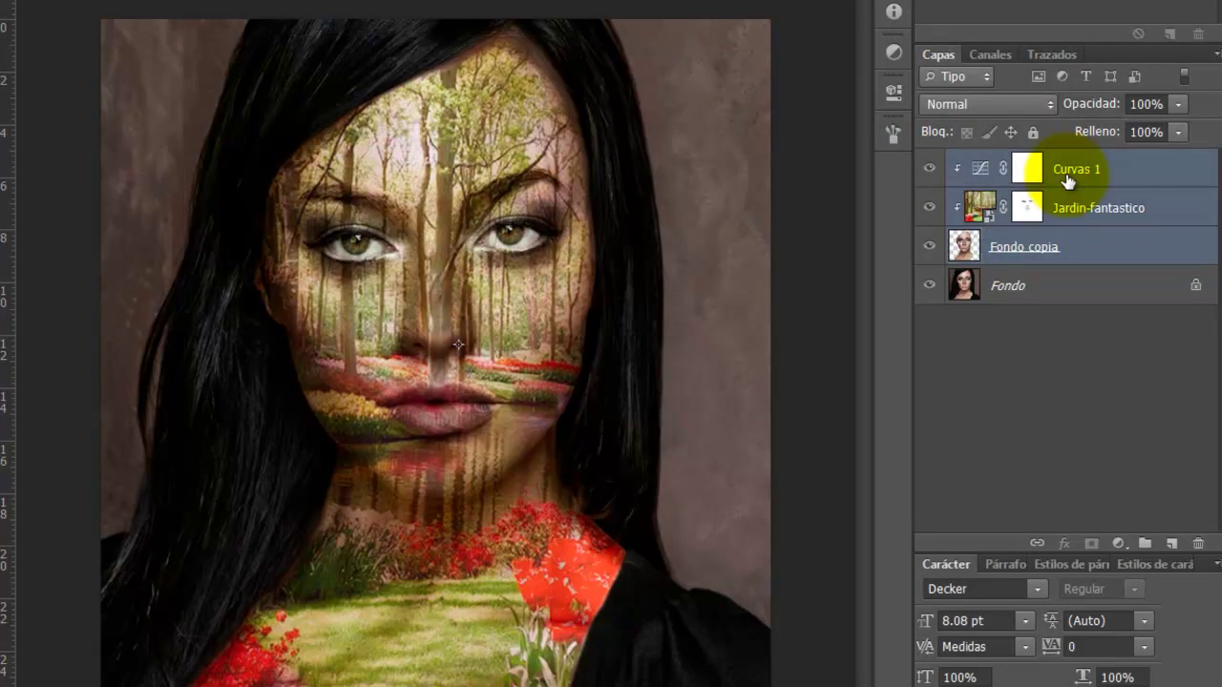
{"action": "key", "text": "Delete"}
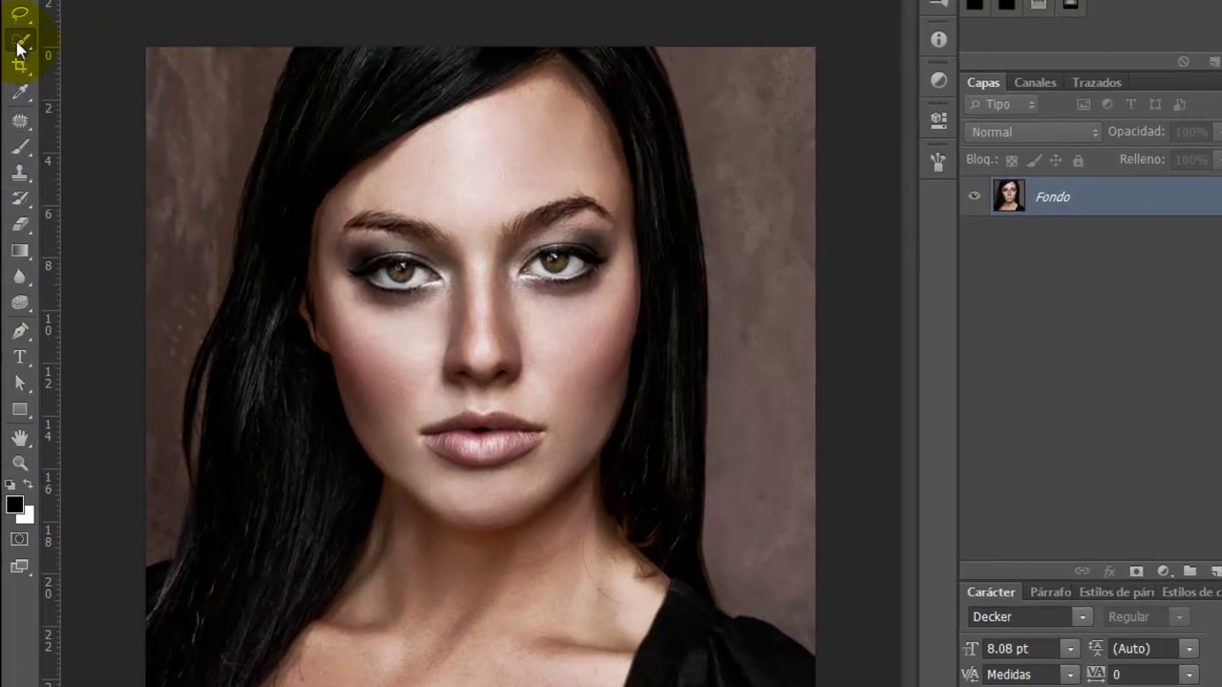
Step: Quick-select the forehead, nose, chin, neck and right cheek of the face
{"action": "left_click", "coordinate": [19, 42]}
{"action": "mouse_move", "coordinate": [532, 102]}
{"action": "left_mouse_down"}
{"action": "mouse_move", "coordinate": [486, 352]}
{"action": "mouse_move", "coordinate": [485, 485]}
{"action": "left_mouse_up"}
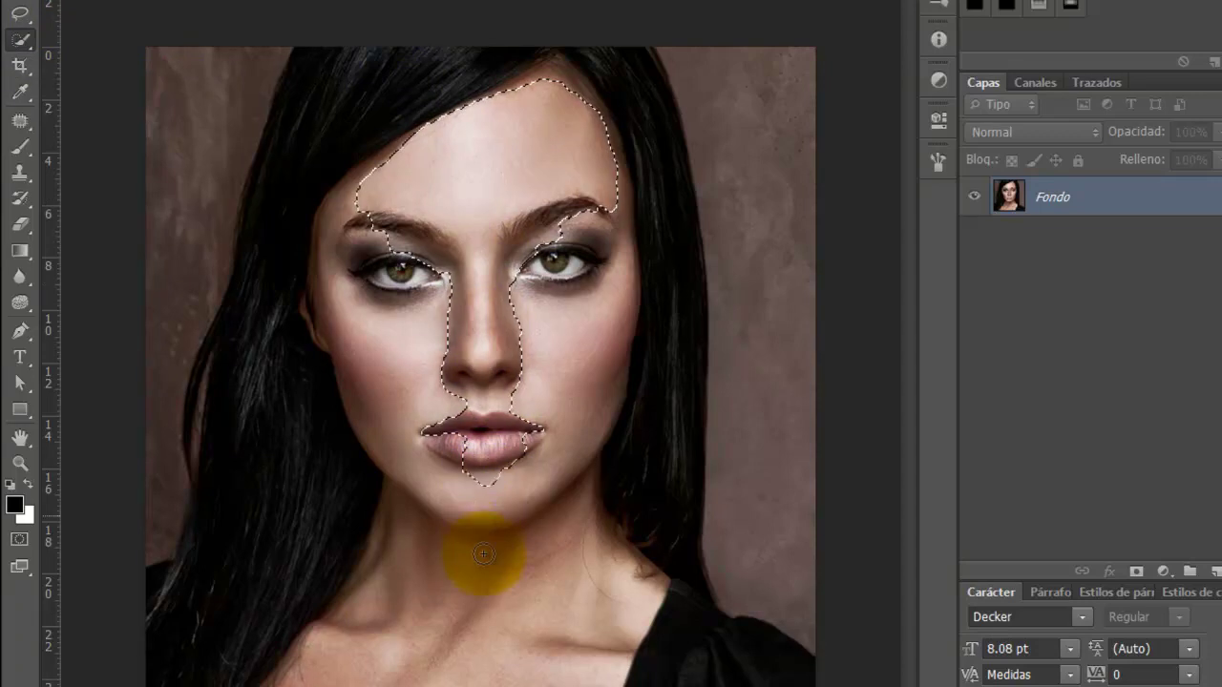
{"action": "left_click_drag", "start_coordinate": [480, 594], "coordinate": [429, 545]}
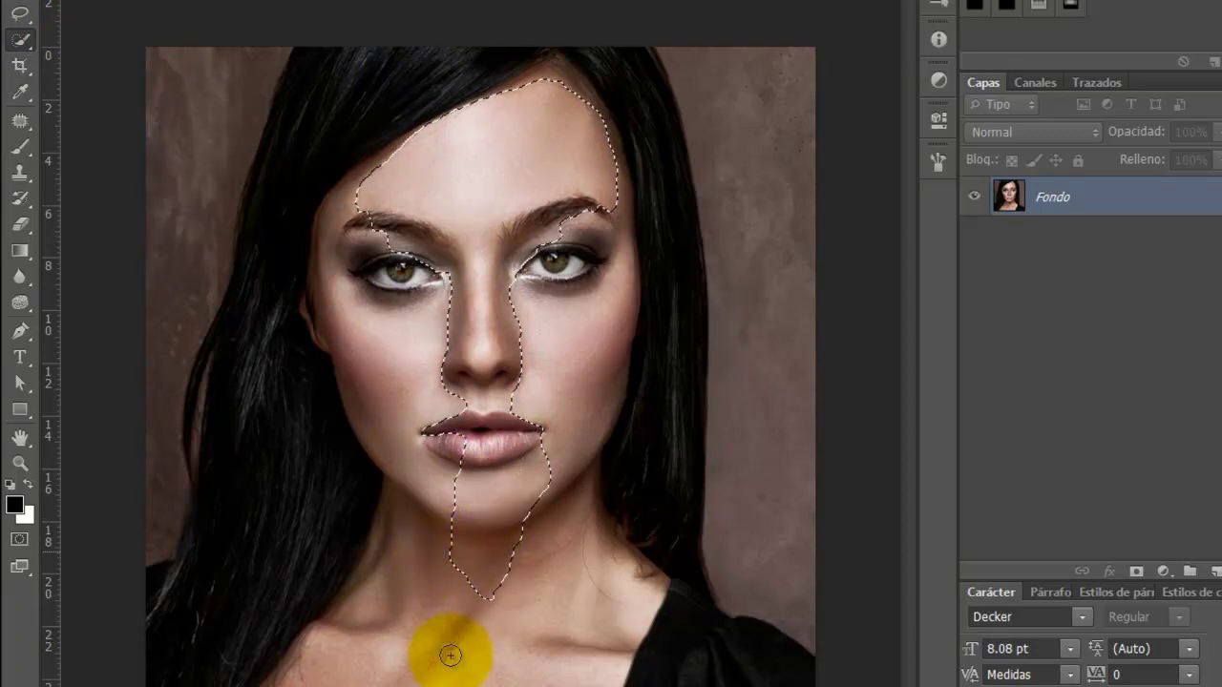
{"action": "left_click_drag", "start_coordinate": [449, 656], "coordinate": [645, 512]}
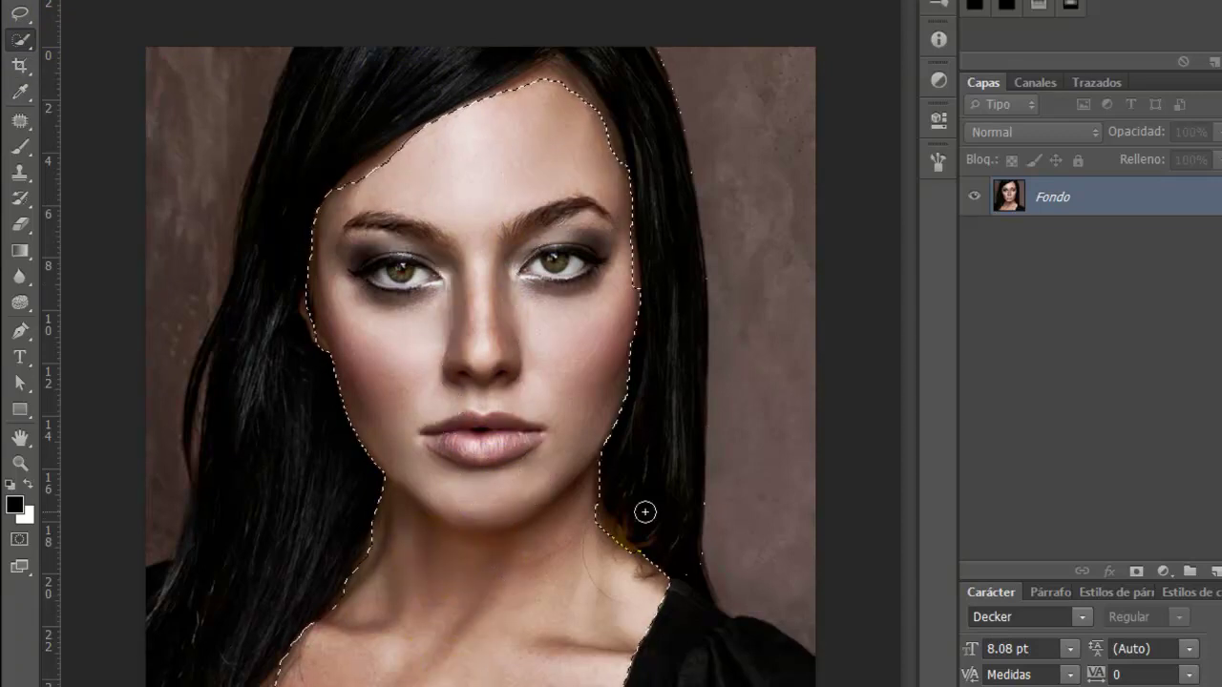
{"action": "mouse_move", "coordinate": [625, 364]}
{"action": "left_mouse_down"}
{"action": "mouse_move", "coordinate": [581, 122]}
{"action": "mouse_move", "coordinate": [539, 83]}
{"action": "mouse_move", "coordinate": [564, 117]}
{"action": "mouse_move", "coordinate": [610, 140]}
{"action": "mouse_move", "coordinate": [395, 163]}
{"action": "mouse_move", "coordinate": [357, 180]}
{"action": "mouse_move", "coordinate": [401, 163]}
{"action": "mouse_move", "coordinate": [401, 148]}
{"action": "mouse_move", "coordinate": [469, 175]}
{"action": "mouse_move", "coordinate": [554, 171]}
{"action": "mouse_move", "coordinate": [483, 194]}
{"action": "mouse_move", "coordinate": [431, 646]}
{"action": "mouse_move", "coordinate": [277, 684]}
{"action": "mouse_move", "coordinate": [617, 544]}
{"action": "mouse_move", "coordinate": [518, 219]}
{"action": "mouse_move", "coordinate": [307, 300]}
{"action": "mouse_move", "coordinate": [312, 319]}
{"action": "mouse_move", "coordinate": [436, 232]}
{"action": "mouse_move", "coordinate": [505, 101]}
{"action": "mouse_move", "coordinate": [636, 54]}
{"action": "left_mouse_up"}
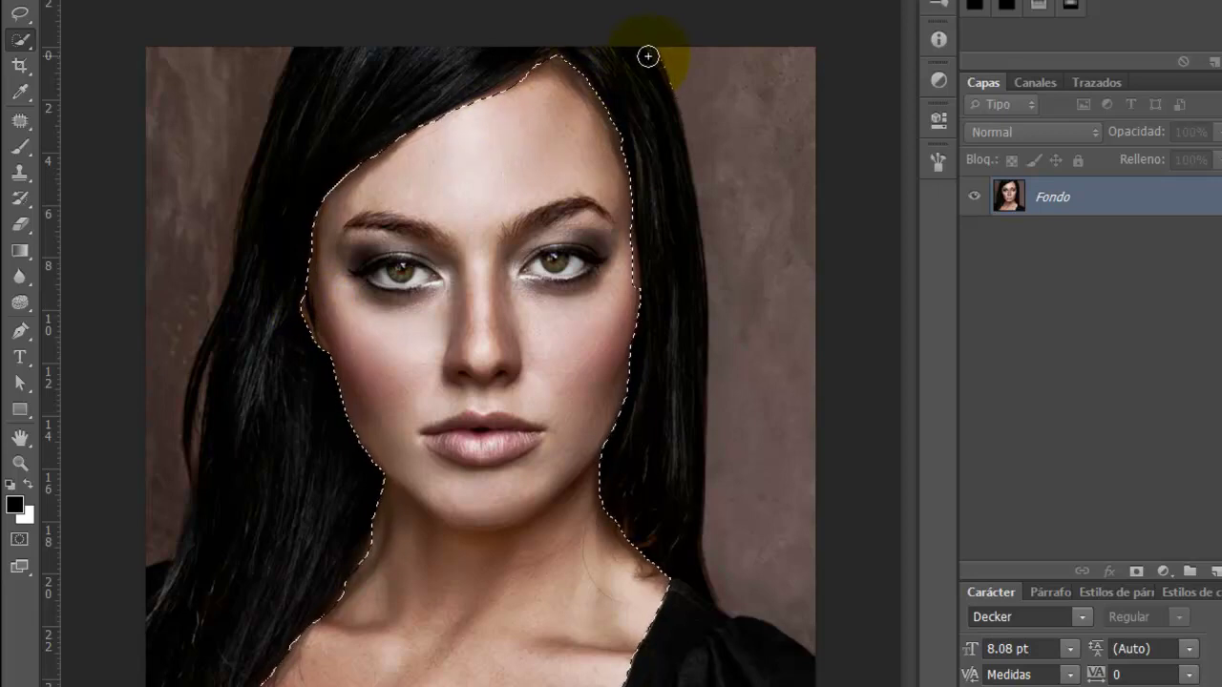
Step: Subtract the hair and right-side background from the selection, then add the neck back
{"action": "left_click", "coordinate": [679, 120], "text": "alt"}
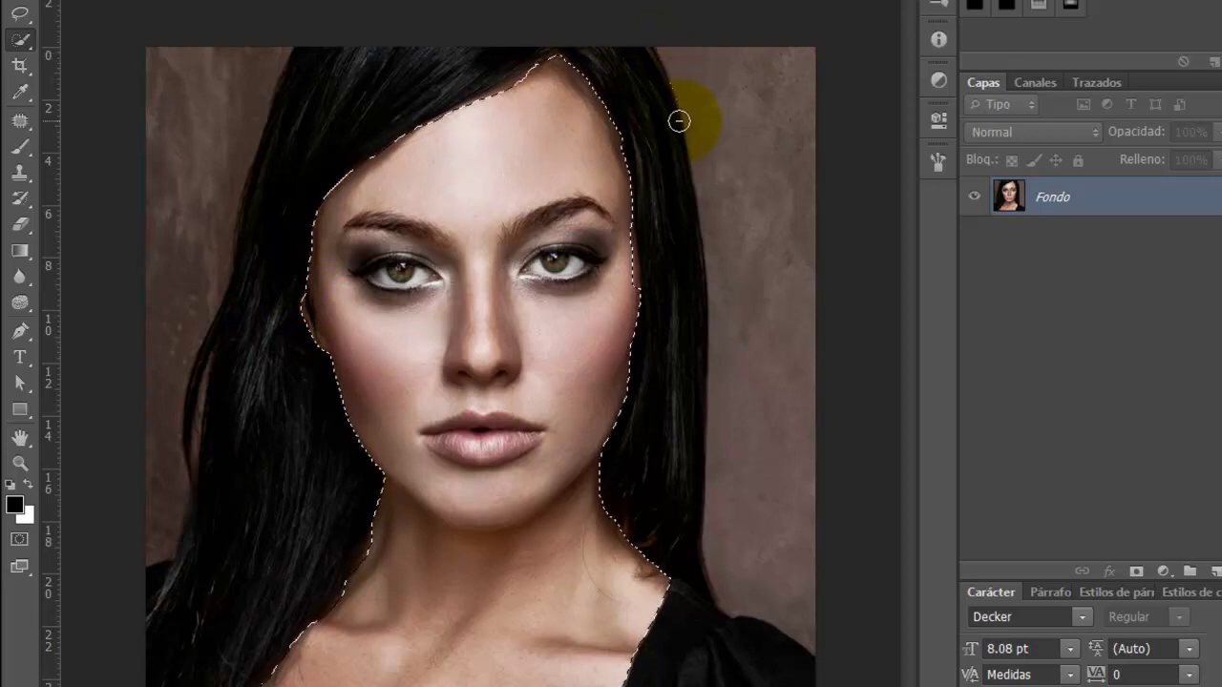
{"action": "left_click_drag", "start_coordinate": [679, 120], "coordinate": [690, 299]}
{"action": "left_click", "coordinate": [521, 573]}
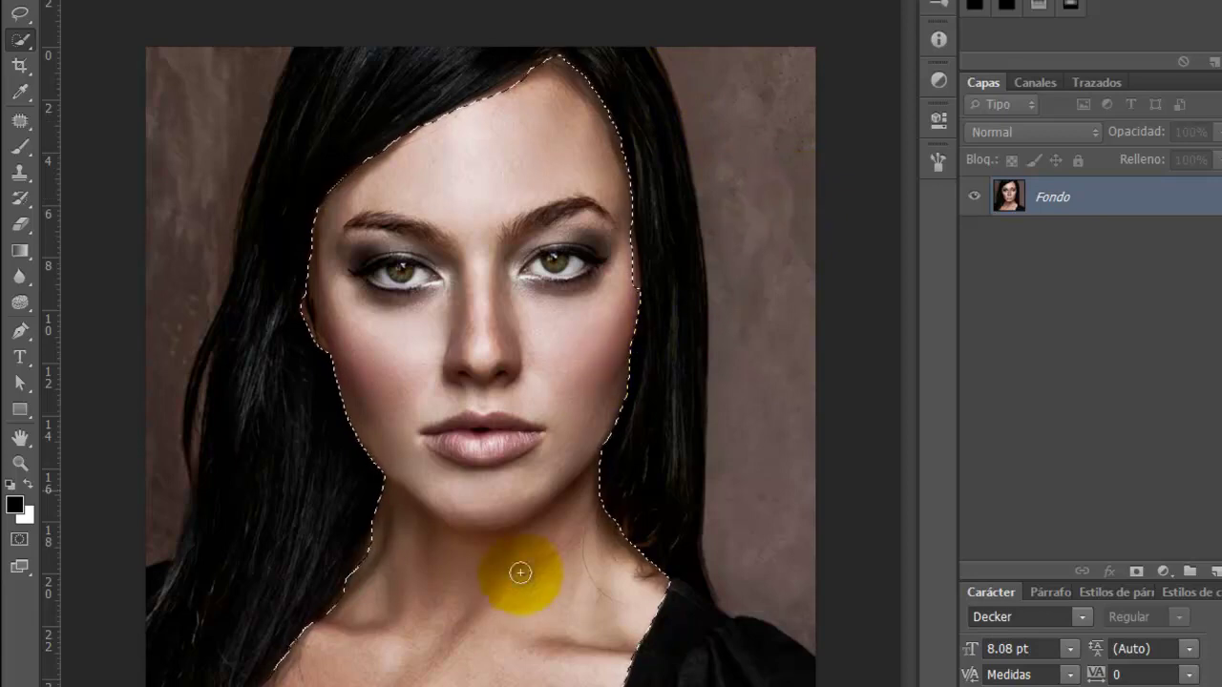
{"action": "left_click_drag", "start_coordinate": [520, 573], "coordinate": [485, 640]}
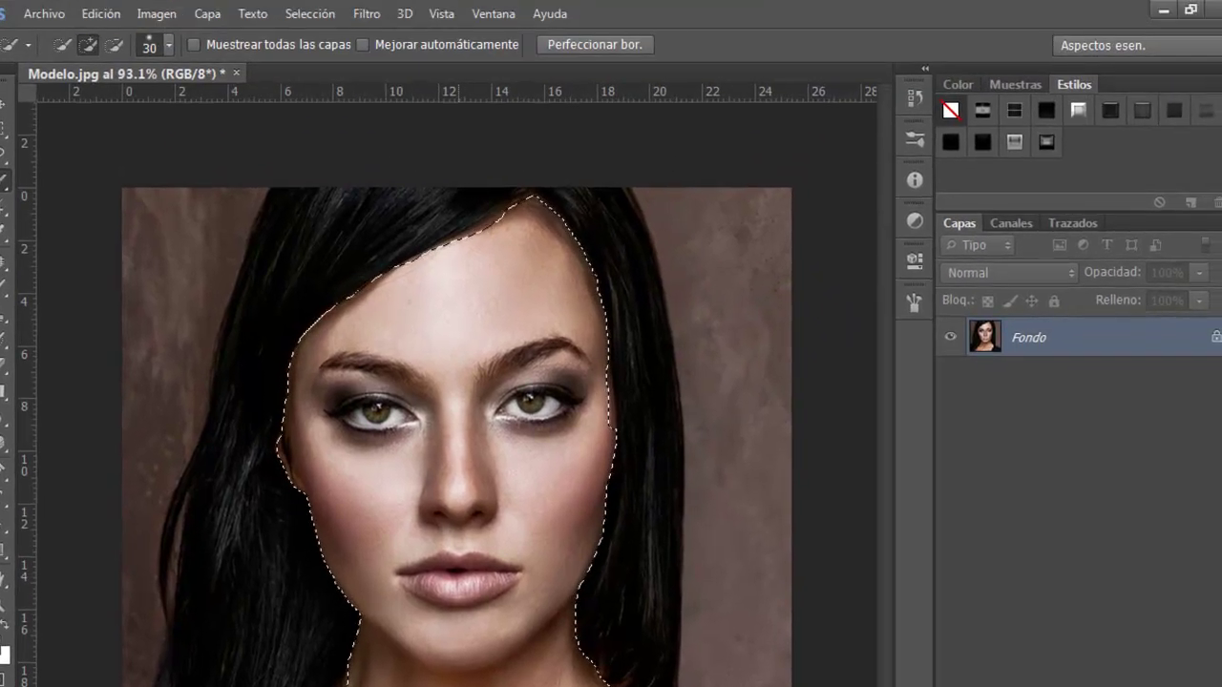
Step: Refine Edge with Smart Radius, Smooth 2, Feather 2, Decontaminate Colors, output New Layer with Layer Mask
{"action": "left_click", "coordinate": [590, 45]}
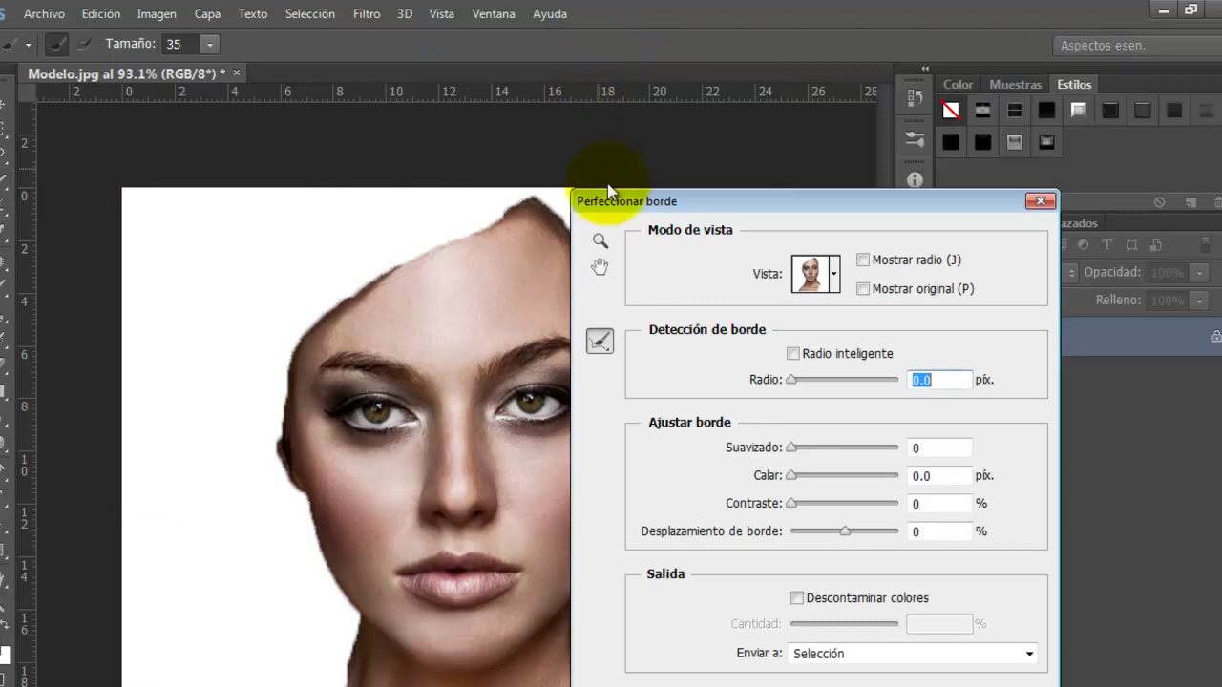
{"action": "left_click", "coordinate": [792, 355]}
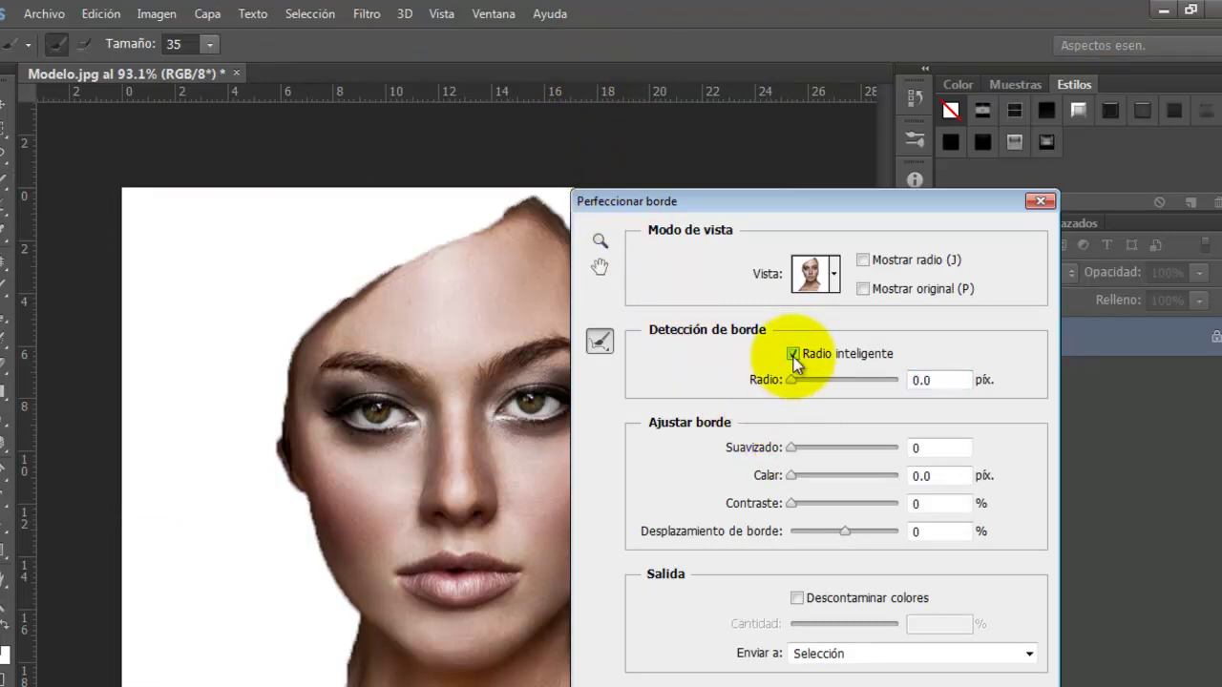
{"action": "left_click", "coordinate": [923, 445]}
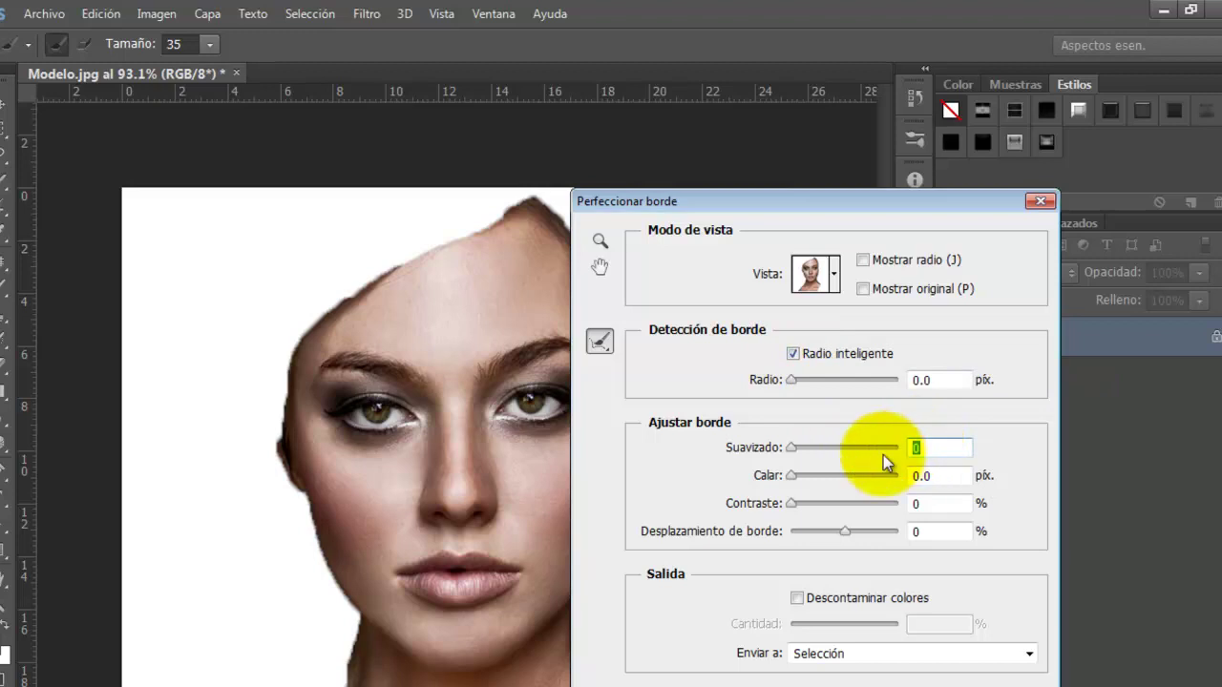
{"action": "type", "text": "2"}
{"action": "left_click", "coordinate": [920, 476]}
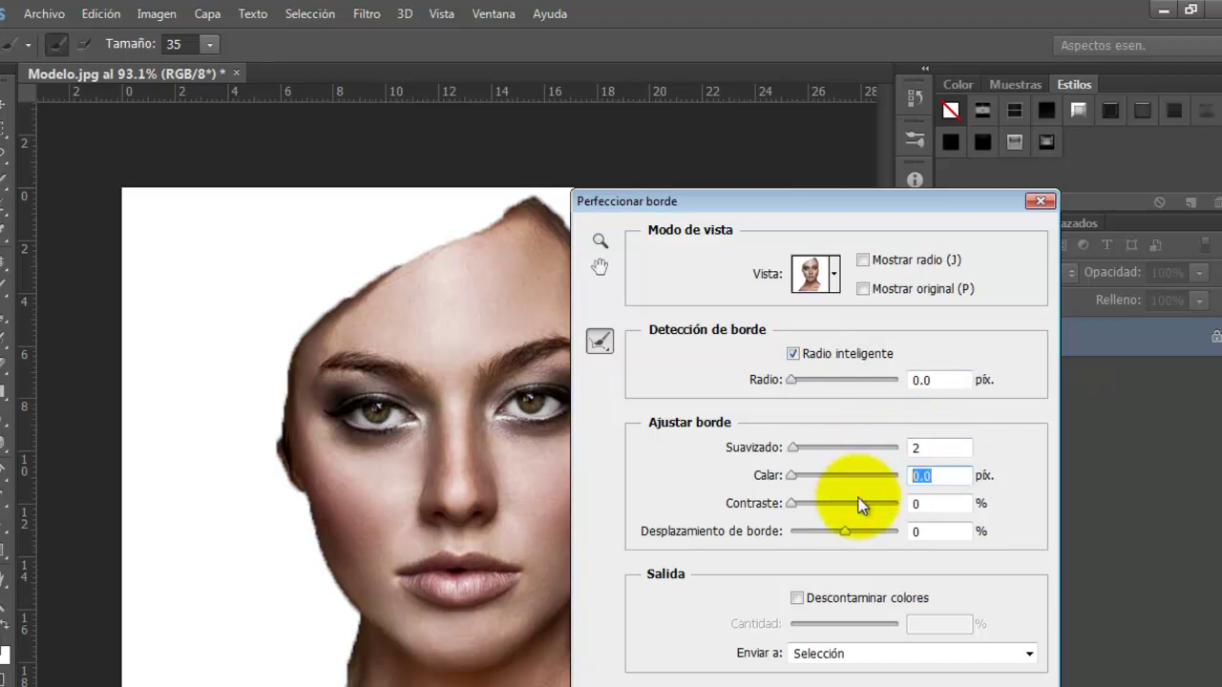
{"action": "type", "text": "2"}
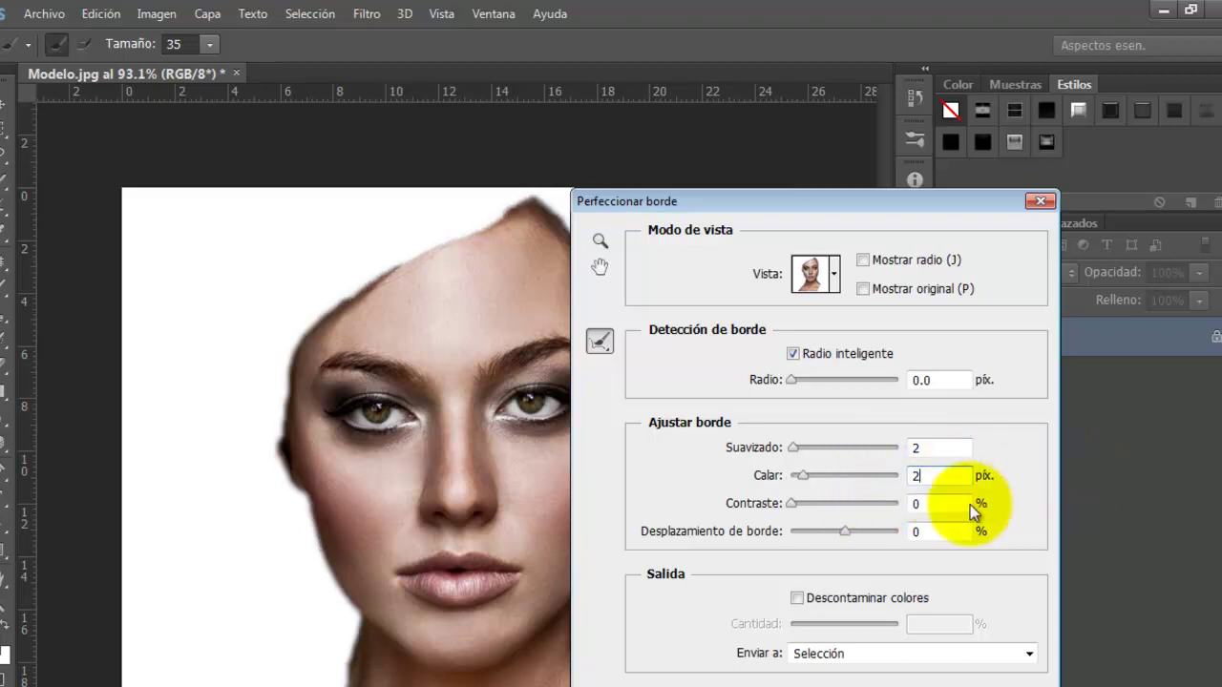
{"action": "left_click", "coordinate": [796, 598]}
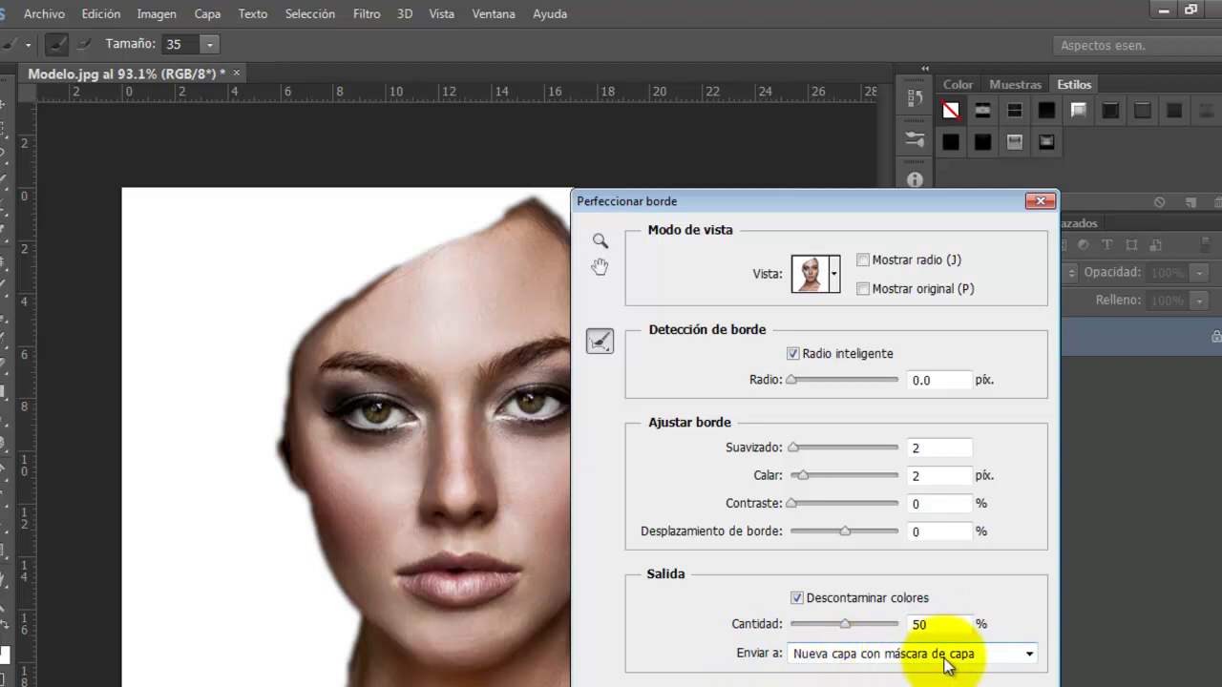
{"action": "left_click", "coordinate": [1028, 655]}
{"action": "left_click", "coordinate": [1028, 656]}
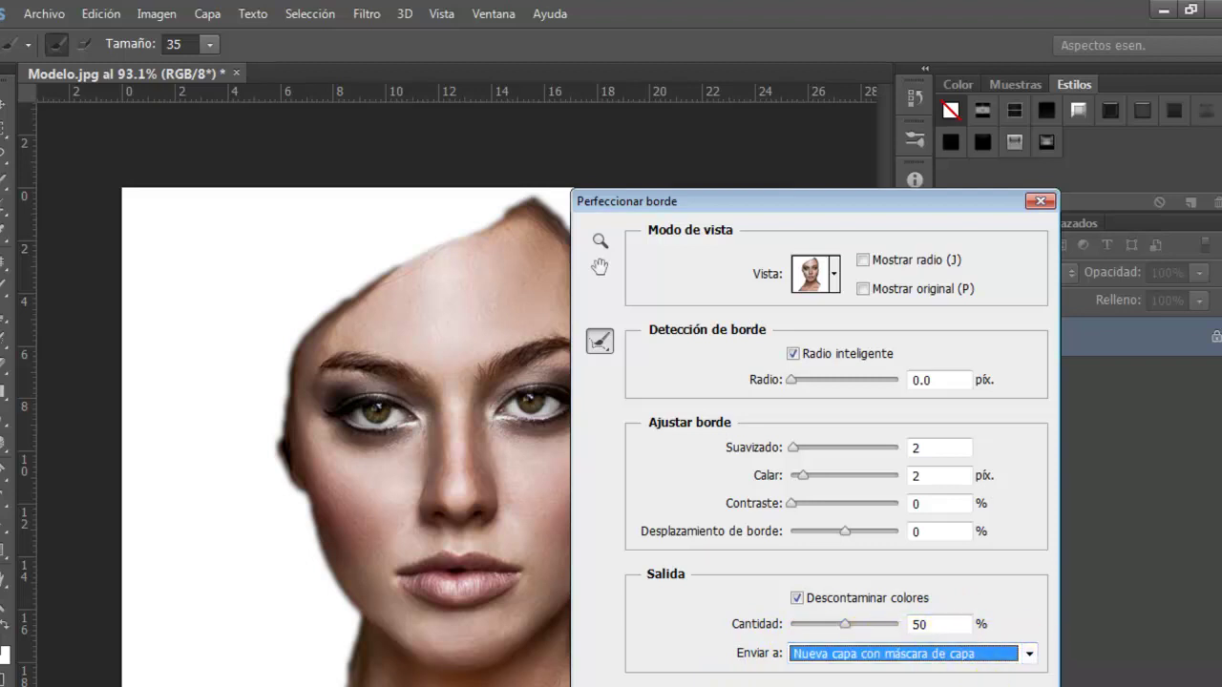
{"action": "left_click", "coordinate": [967, 683]}
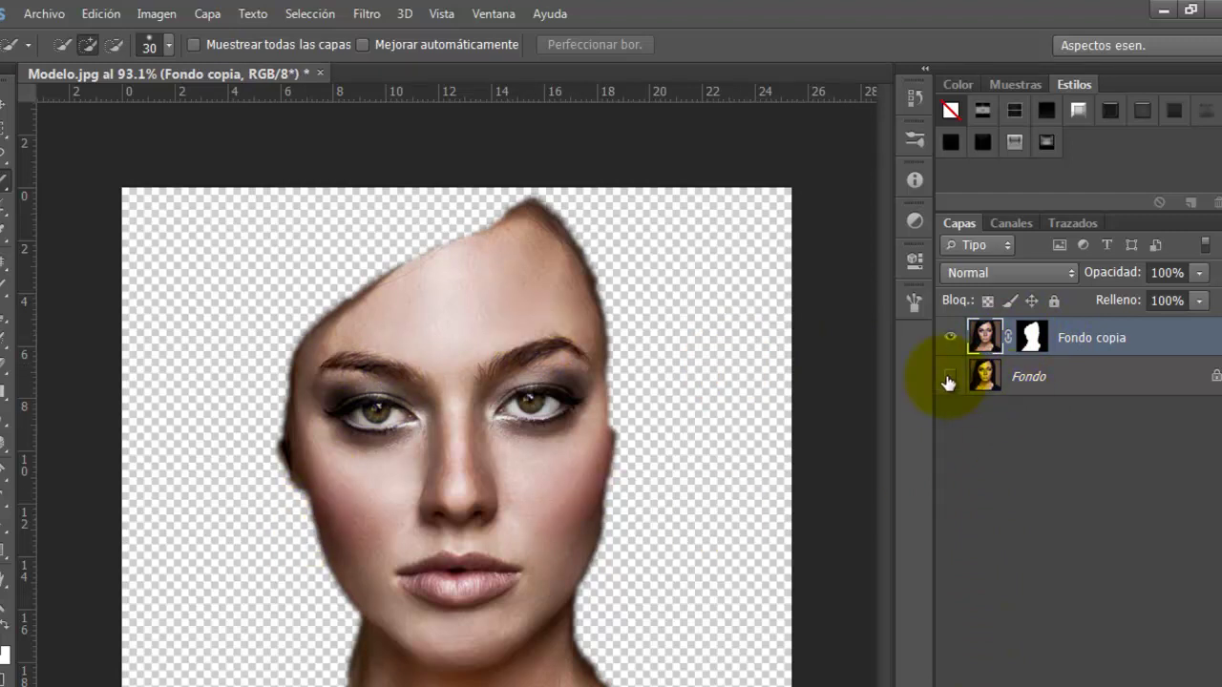
Step: Apply the Fondo copia layer mask permanently and make the Fondo layer visible again
{"action": "left_click", "coordinate": [1022, 342]}
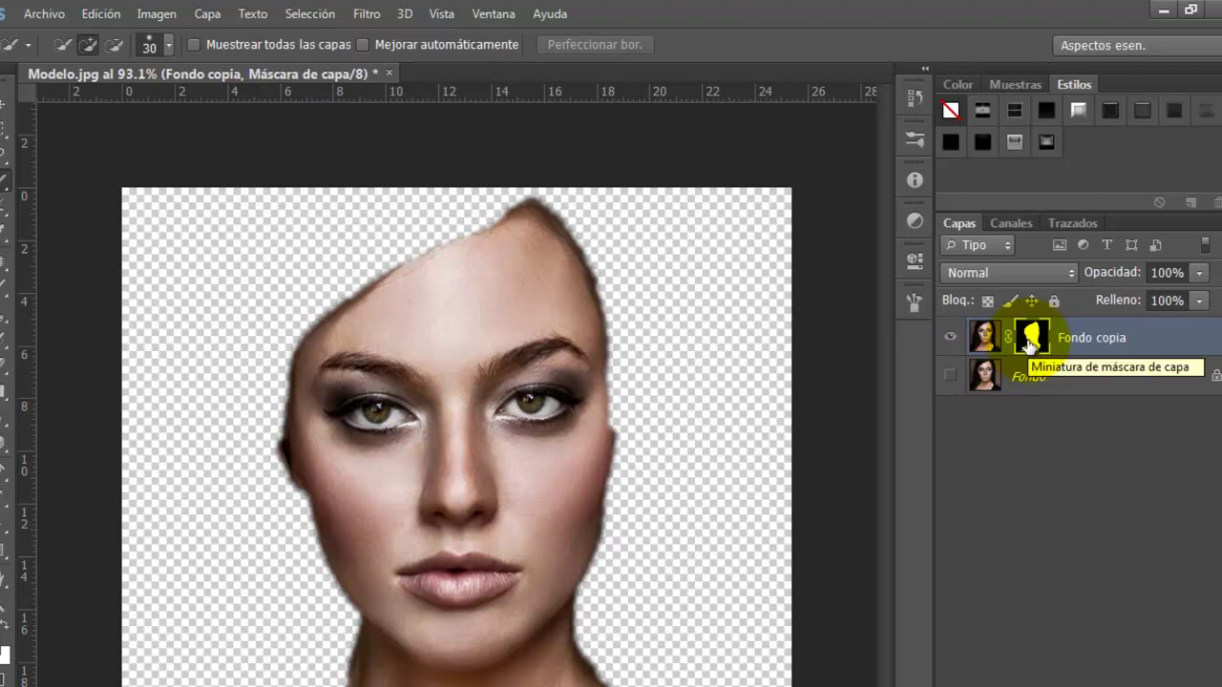
{"action": "right_click", "coordinate": [1029, 345]}
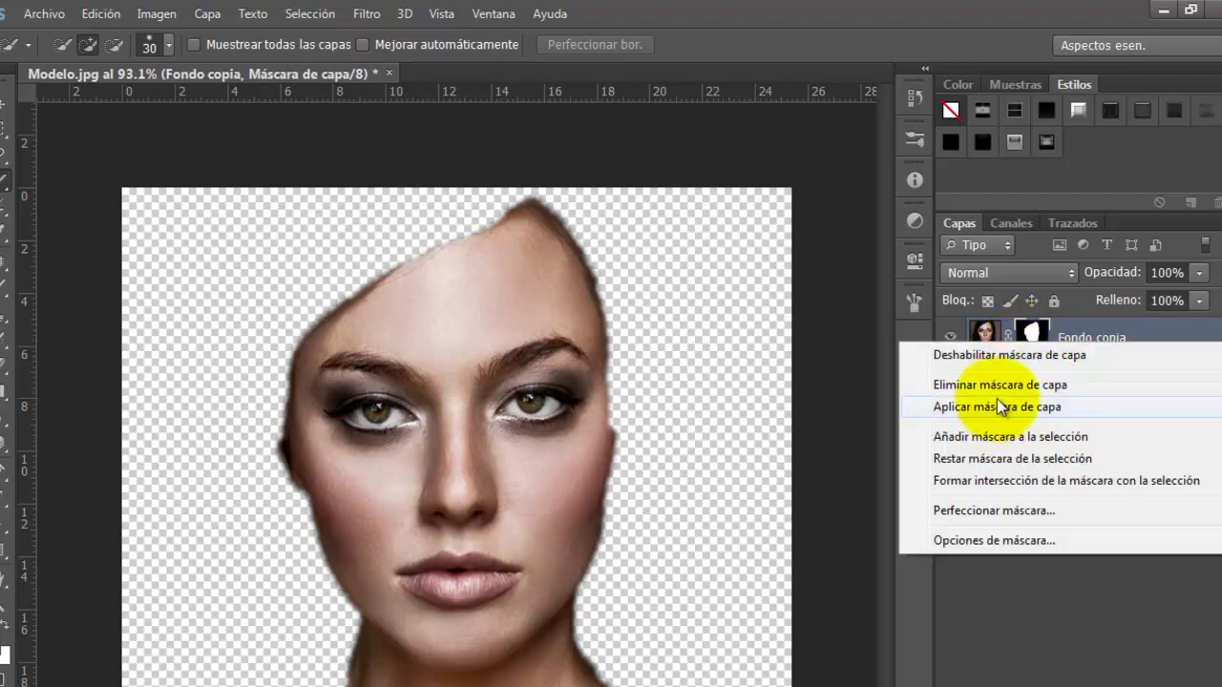
{"action": "left_click", "coordinate": [967, 407]}
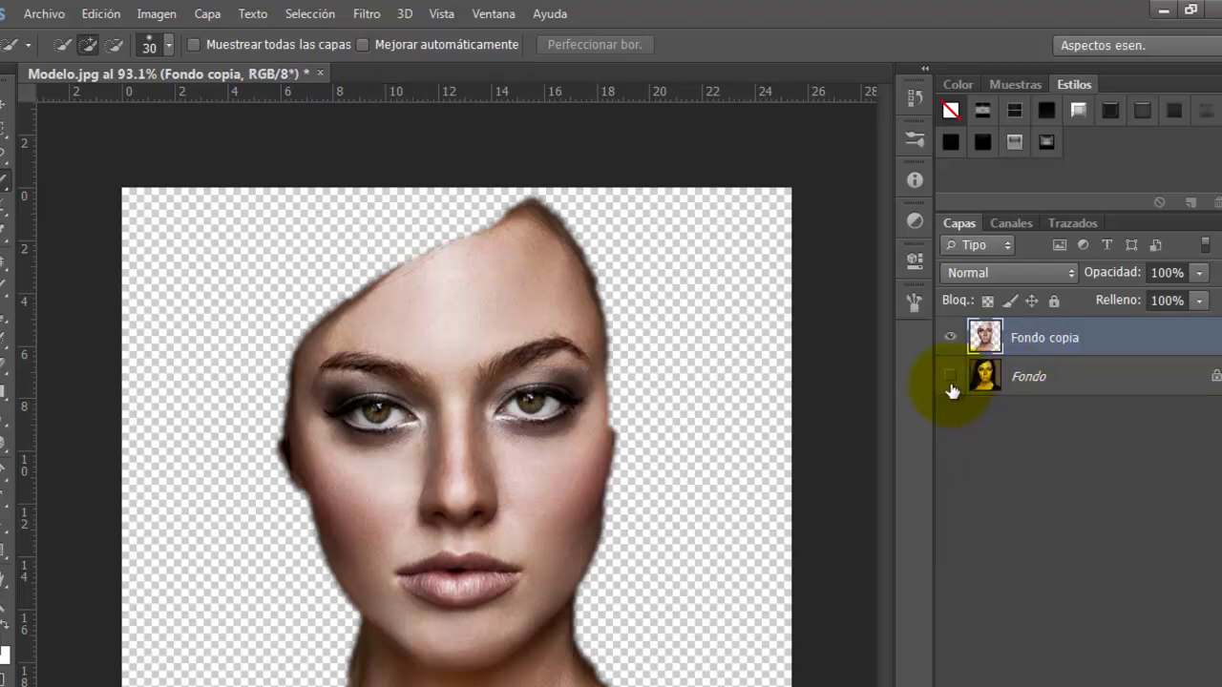
{"action": "left_click", "coordinate": [950, 383]}
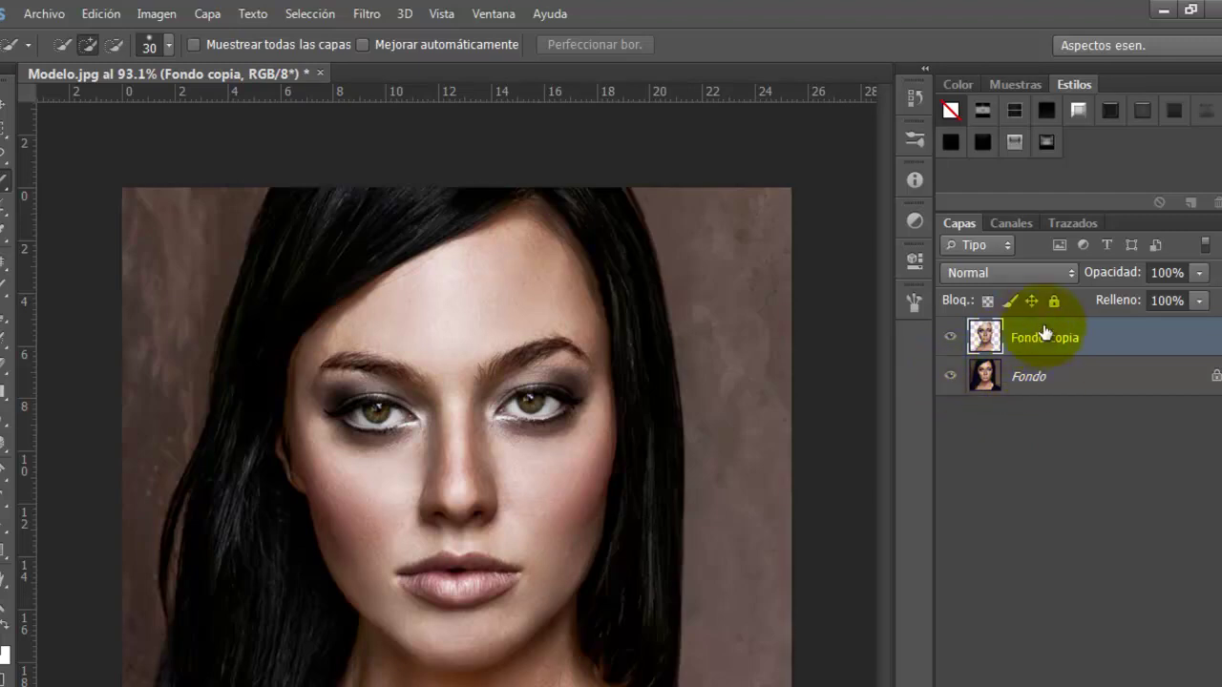
Step: Place Jardin-fantastico.jpg into the document via File > Place
{"action": "left_click", "coordinate": [44, 14]}
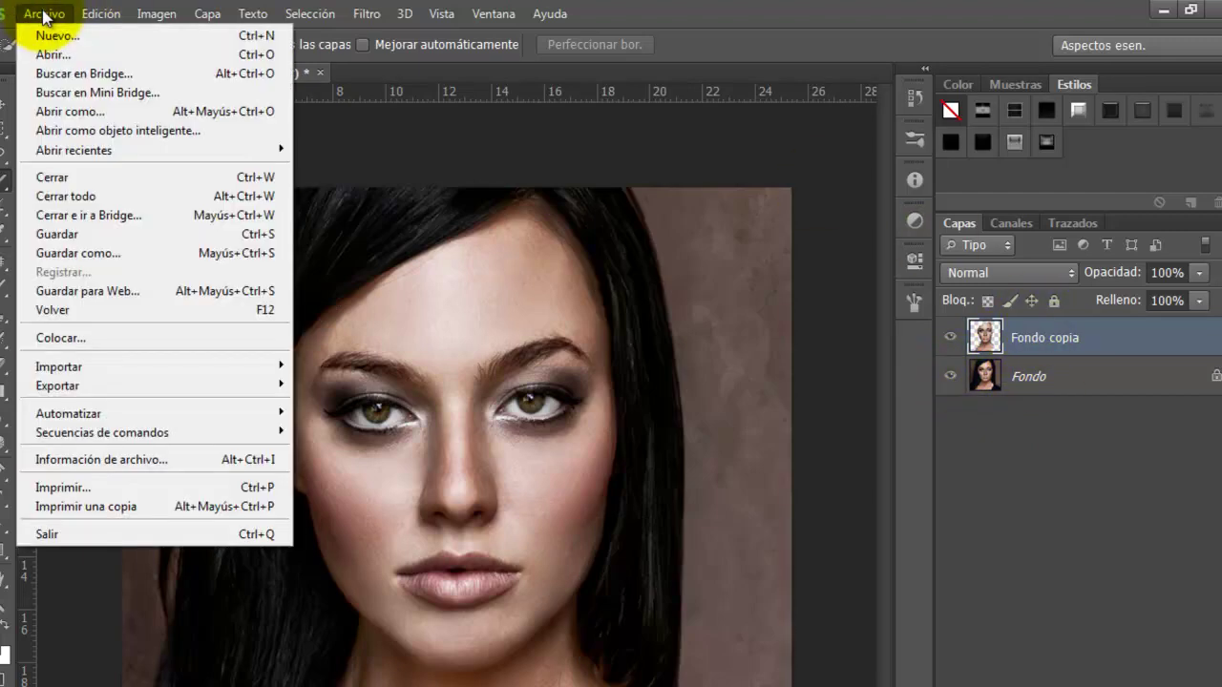
{"action": "left_click", "coordinate": [38, 339]}
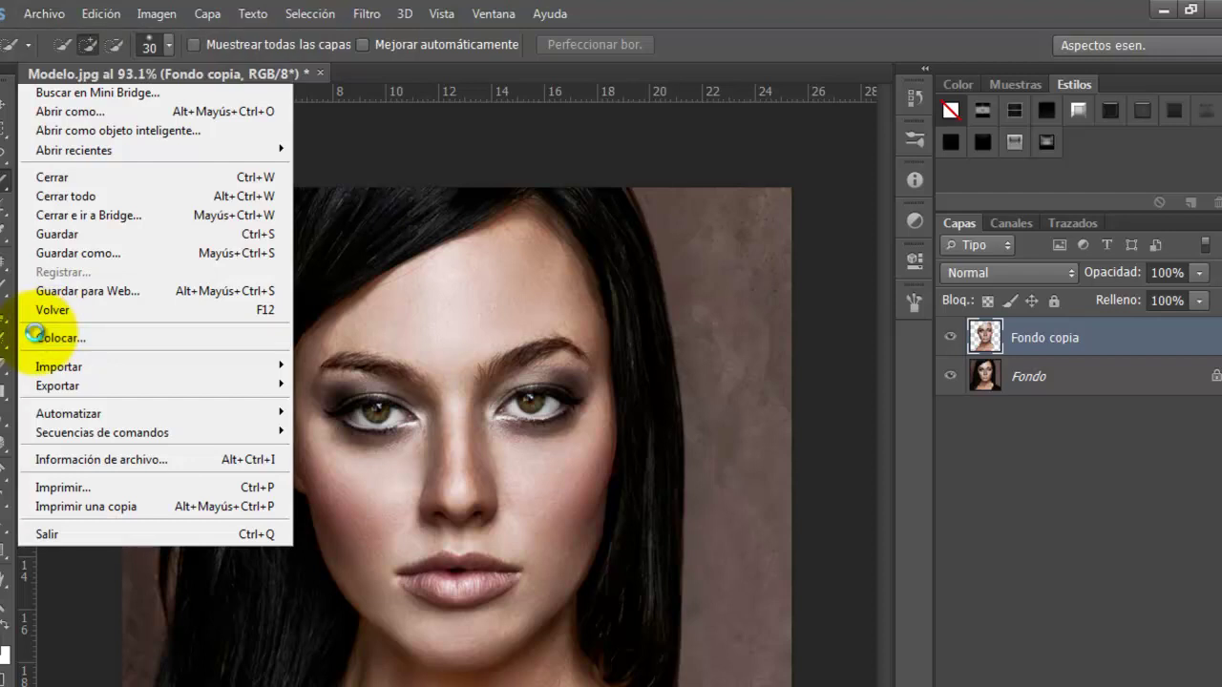
{"action": "left_click", "coordinate": [466, 304]}
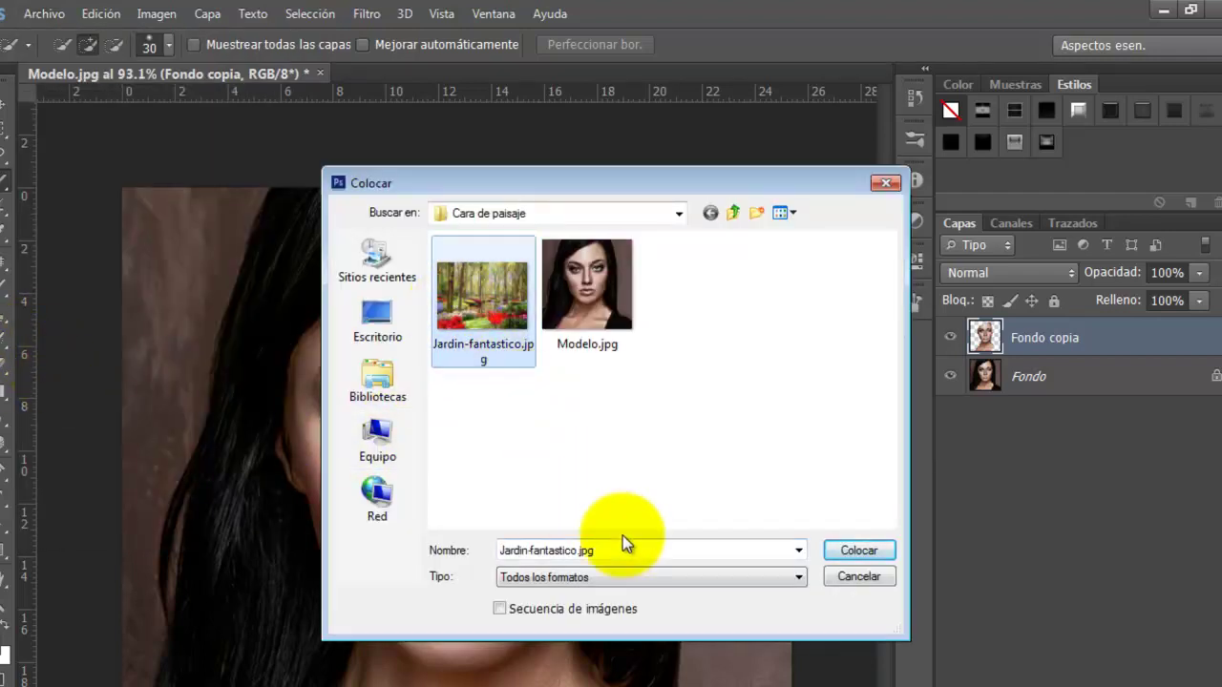
{"action": "left_click", "coordinate": [858, 551]}
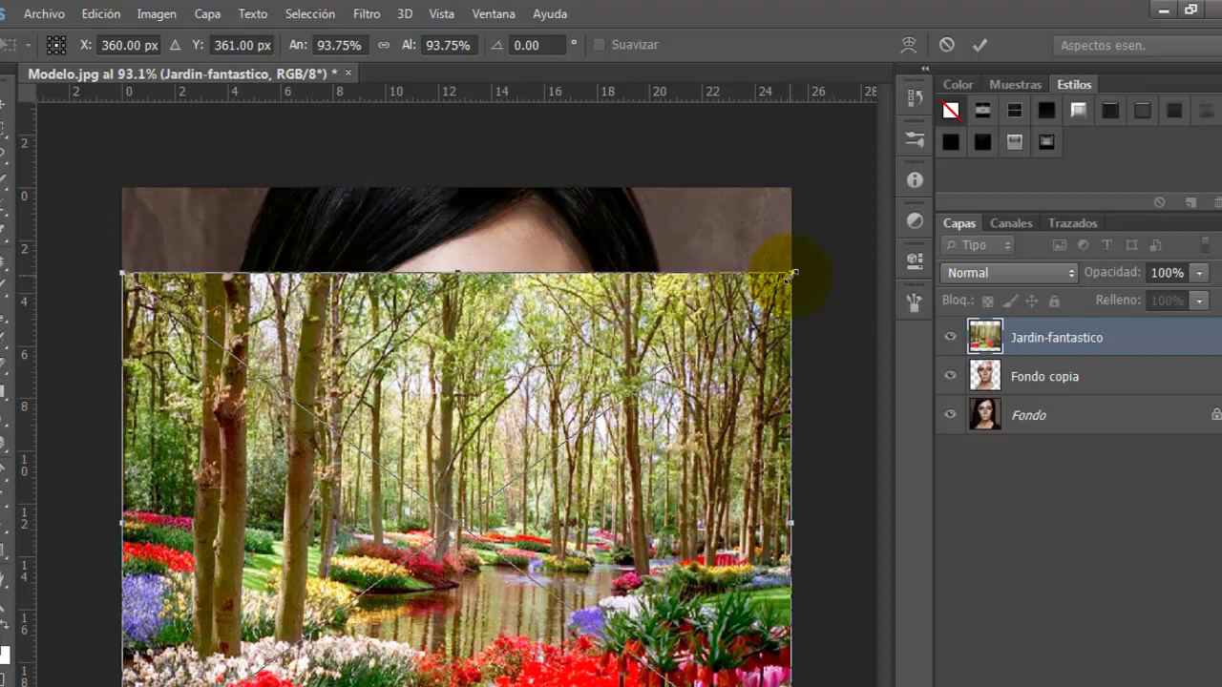
Step: Scale the Jardin-fantastico layer to about 130.9% so it fills the canvas, and commit
{"action": "mouse_move", "coordinate": [791, 274]}
{"action": "left_mouse_down"}
{"action": "mouse_move", "coordinate": [853, 225]}
{"action": "mouse_move", "coordinate": [940, 189]}
{"action": "left_mouse_up"}
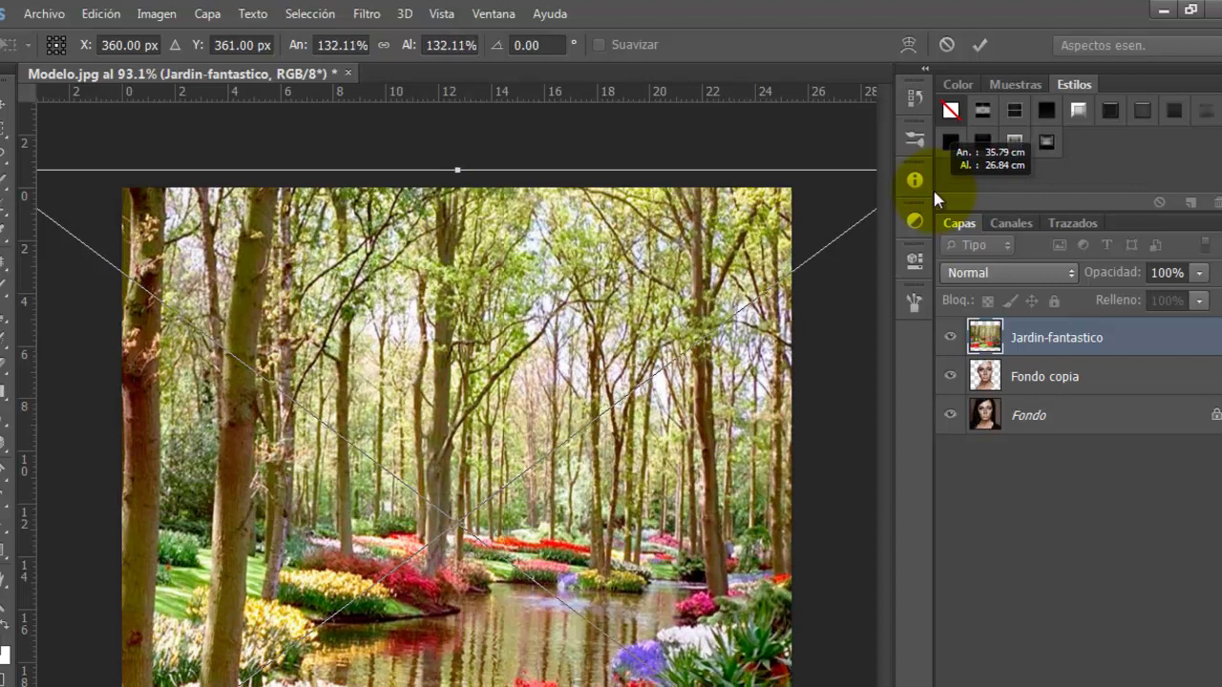
{"action": "left_click_drag", "start_coordinate": [940, 189], "coordinate": [933, 191]}
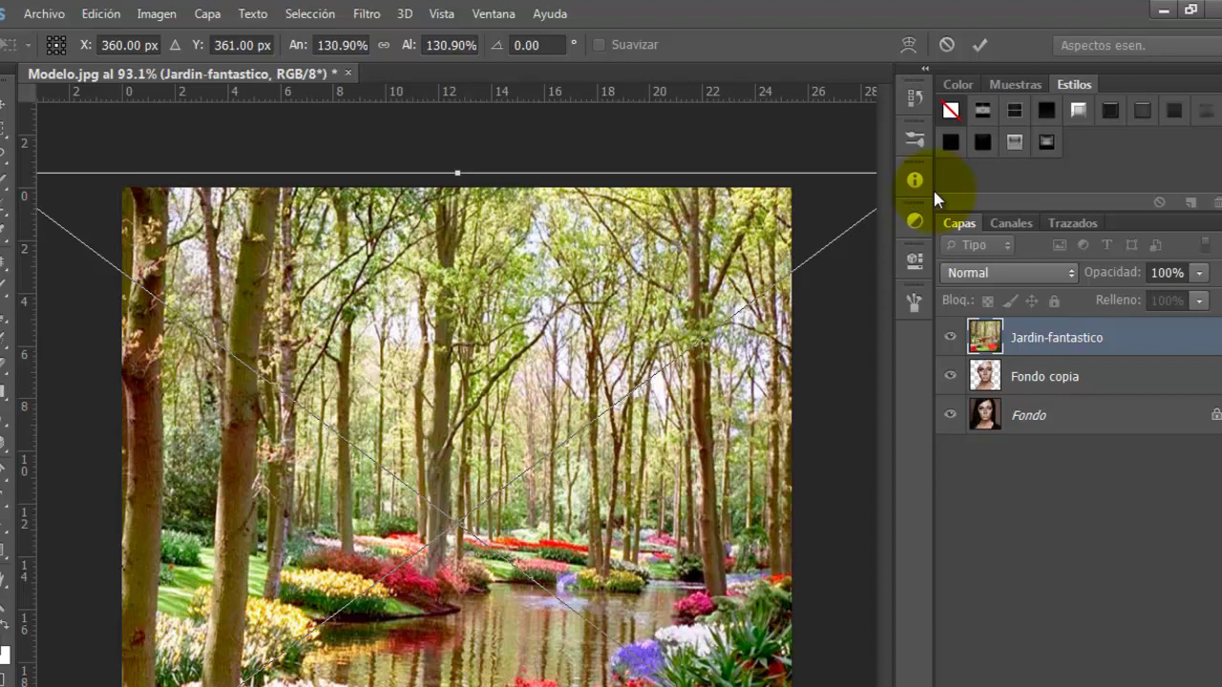
{"action": "left_click", "coordinate": [932, 187]}
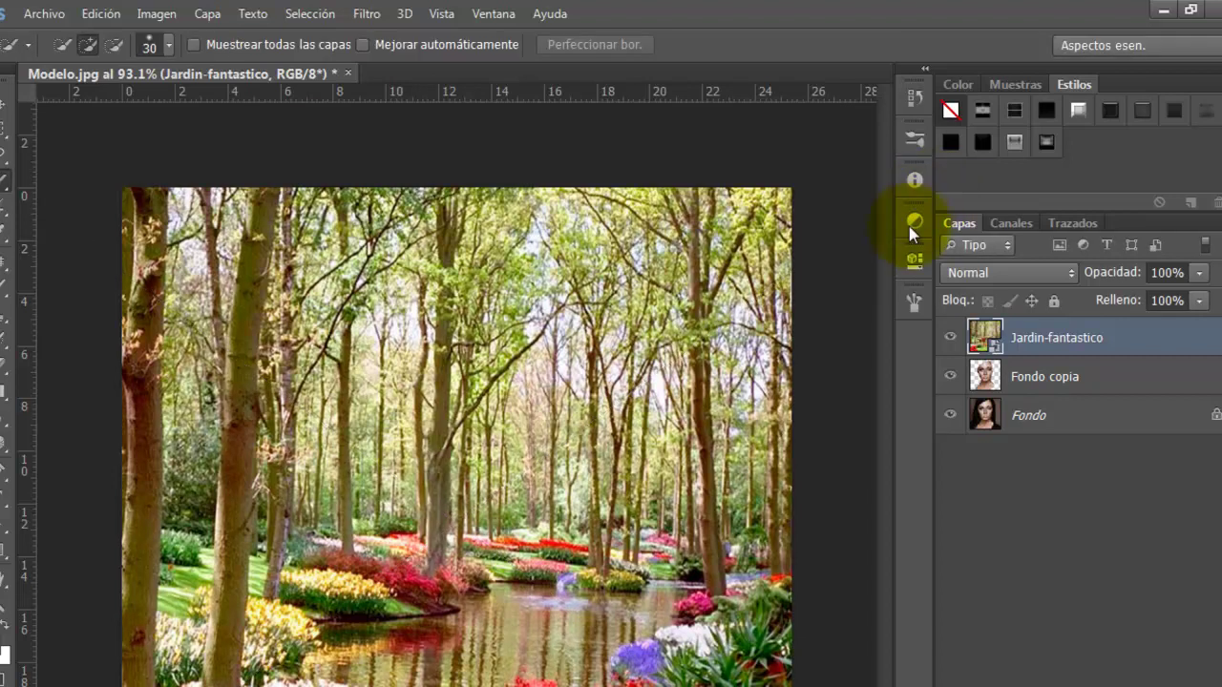
Step: Make Jardin-fantastico a clipping mask (Crear máscara de recorte) on the Fondo copia face layer
{"action": "right_click", "coordinate": [1036, 347]}
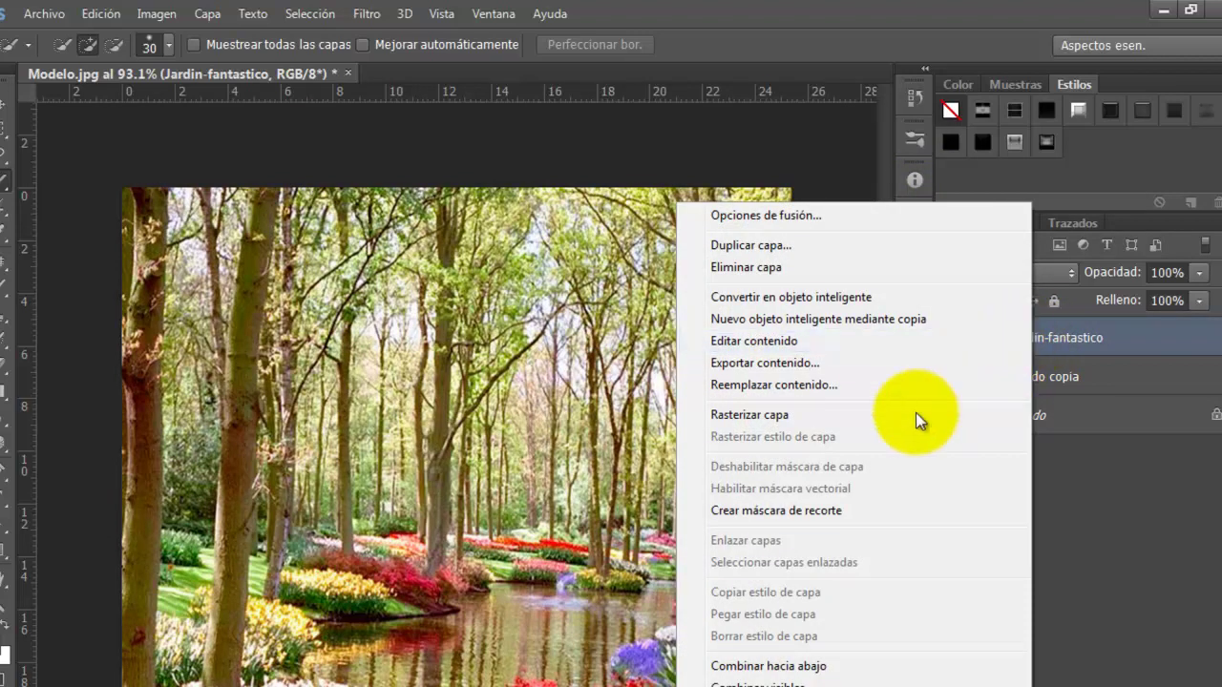
{"action": "left_click", "coordinate": [784, 517]}
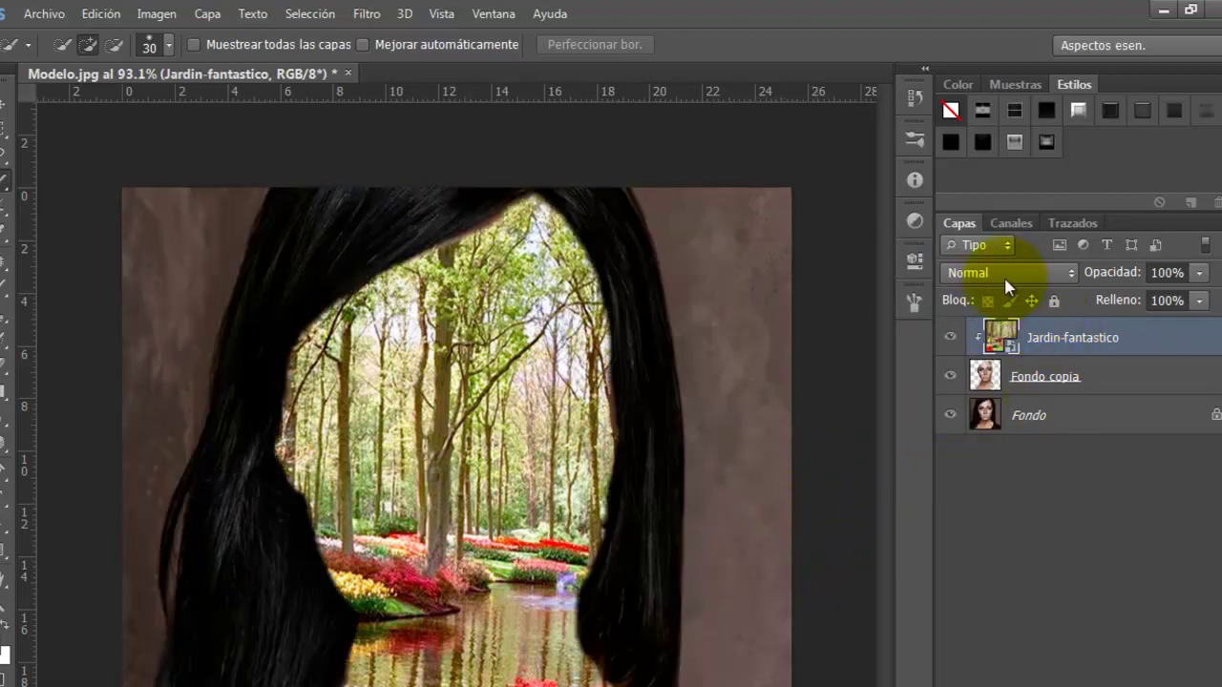
{"action": "left_click", "coordinate": [1005, 276]}
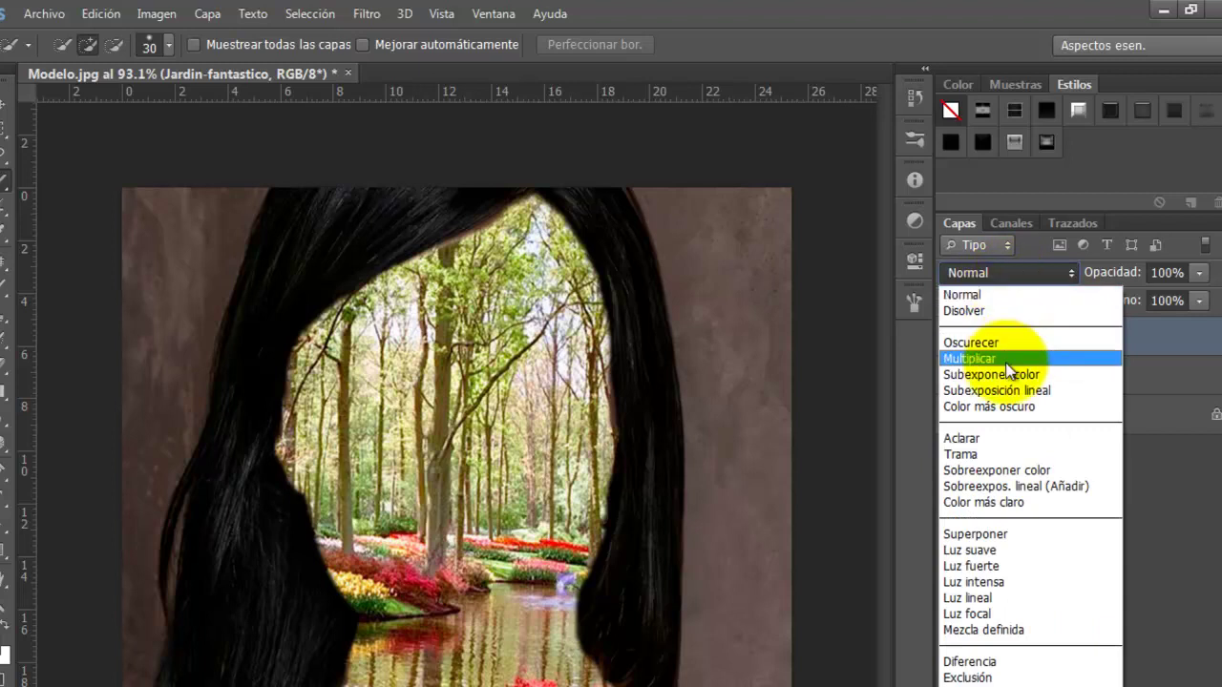
Step: Set the Jardin-fantastico layer to Multiplicar blending at 90% opacity
{"action": "left_click", "coordinate": [1031, 361]}
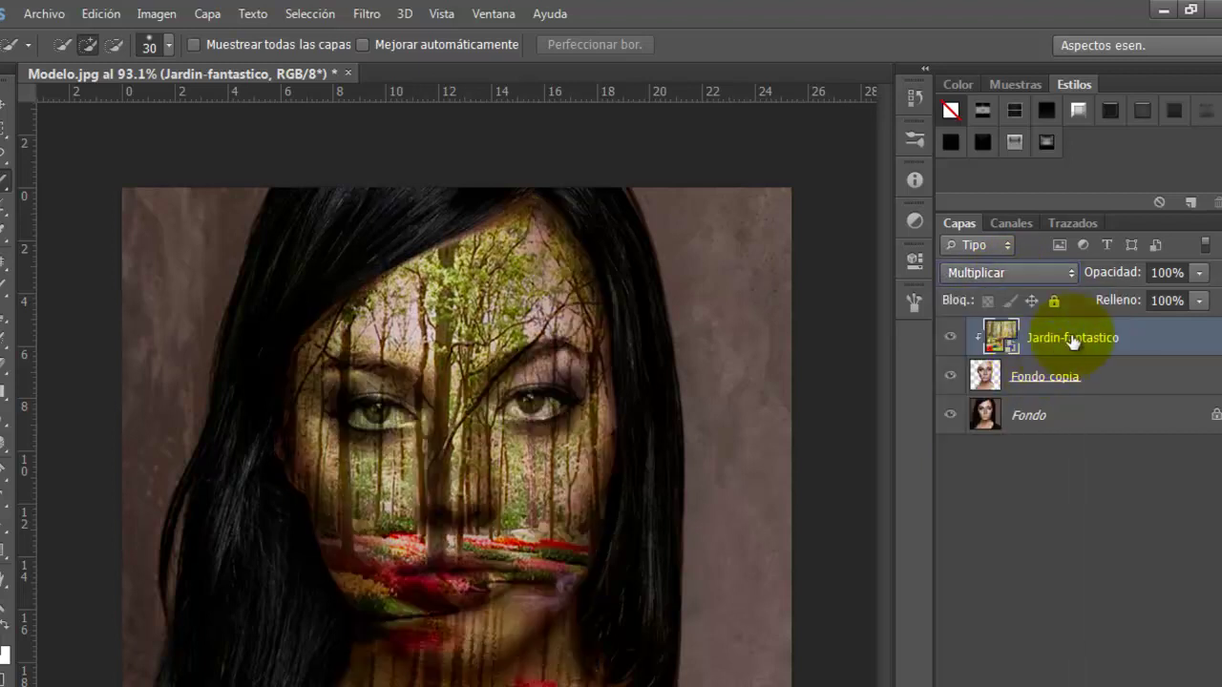
{"action": "left_click", "coordinate": [1157, 273]}
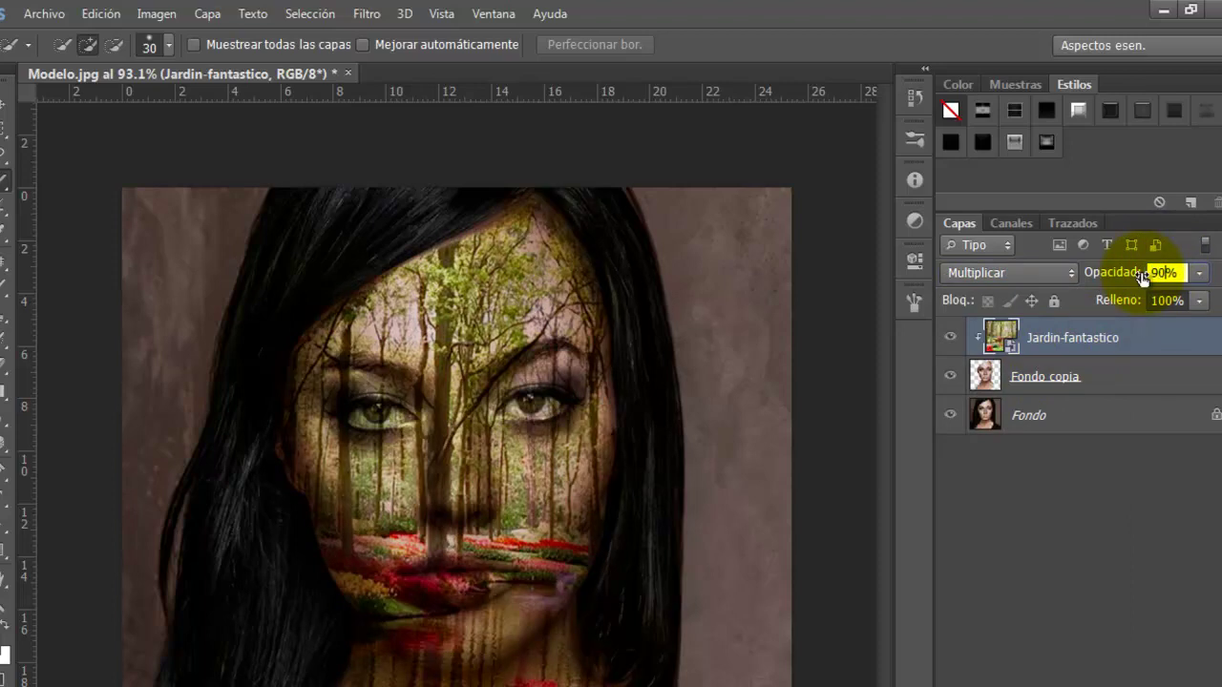
{"action": "left_click", "coordinate": [1043, 351]}
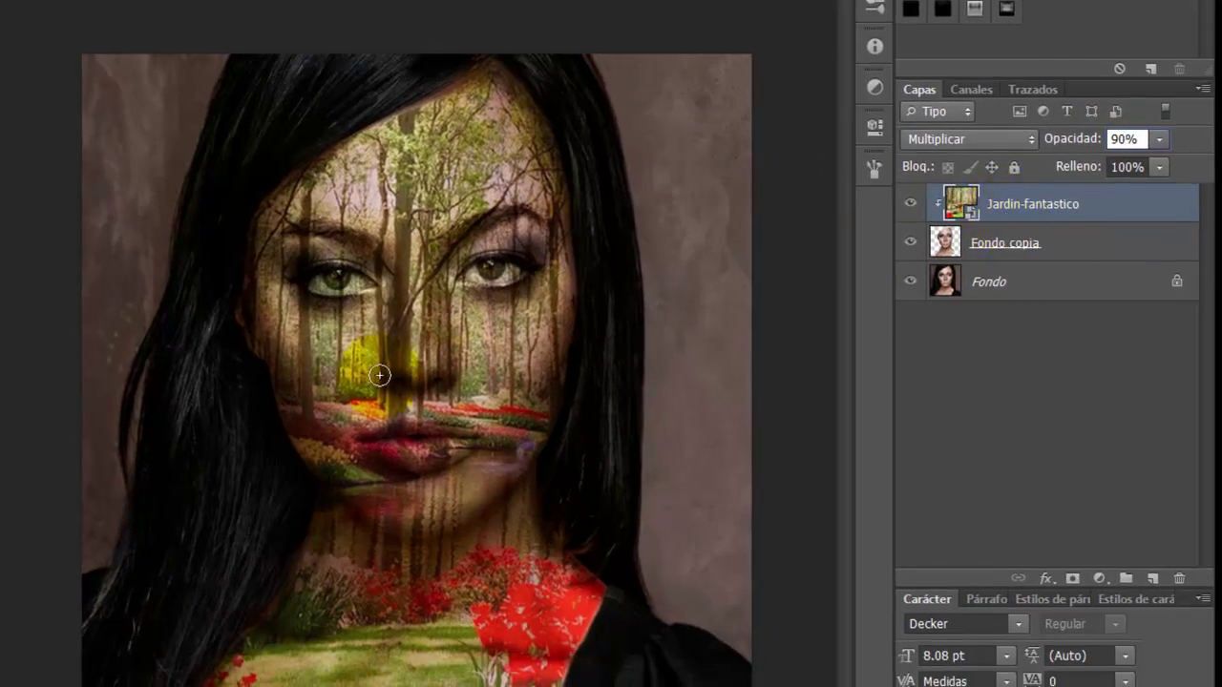
Step: Add a Curvas adjustment clipped to the garden, raising the midpoint to Entrada 111 / Salida 140
{"action": "left_click", "coordinate": [1098, 579]}
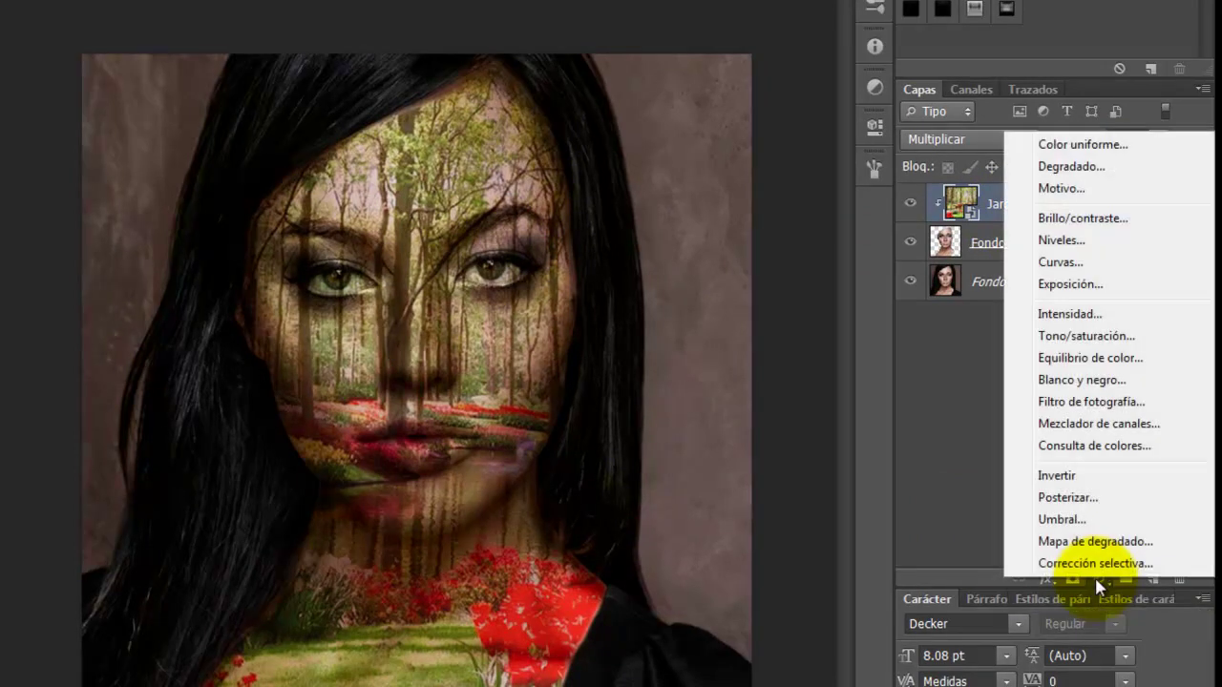
{"action": "left_click", "coordinate": [1064, 261]}
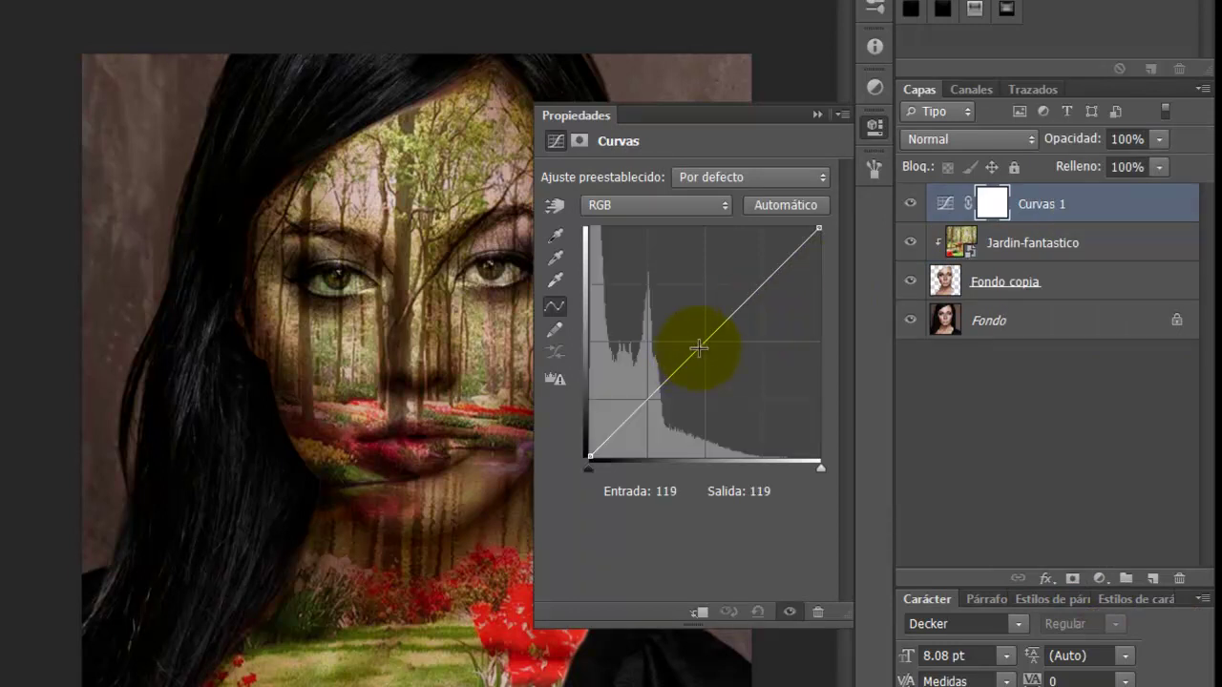
{"action": "left_click", "coordinate": [700, 620]}
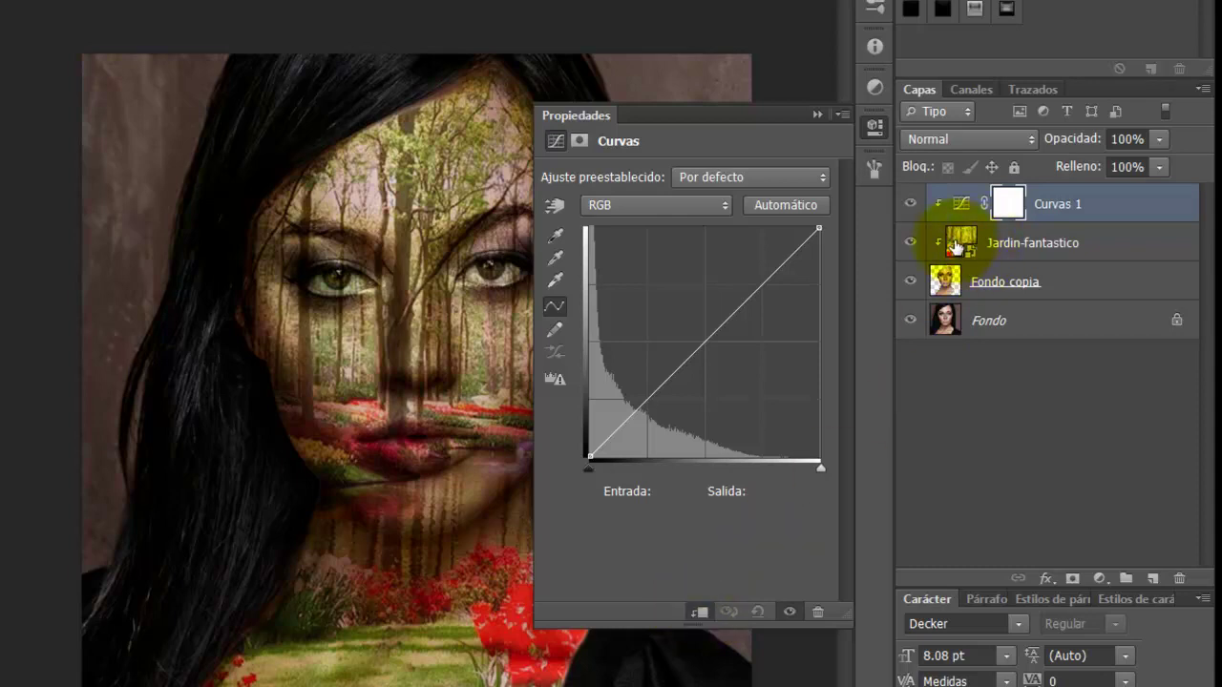
{"action": "left_click_drag", "start_coordinate": [694, 343], "coordinate": [690, 331]}
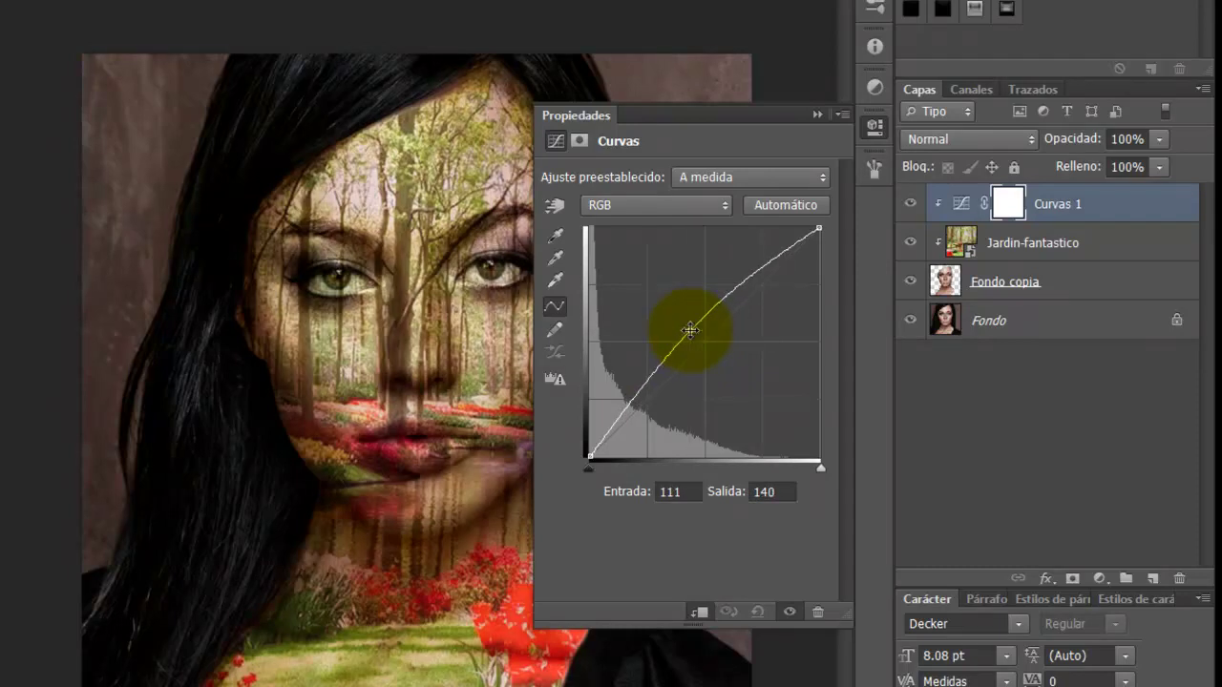
{"action": "left_click", "coordinate": [813, 114]}
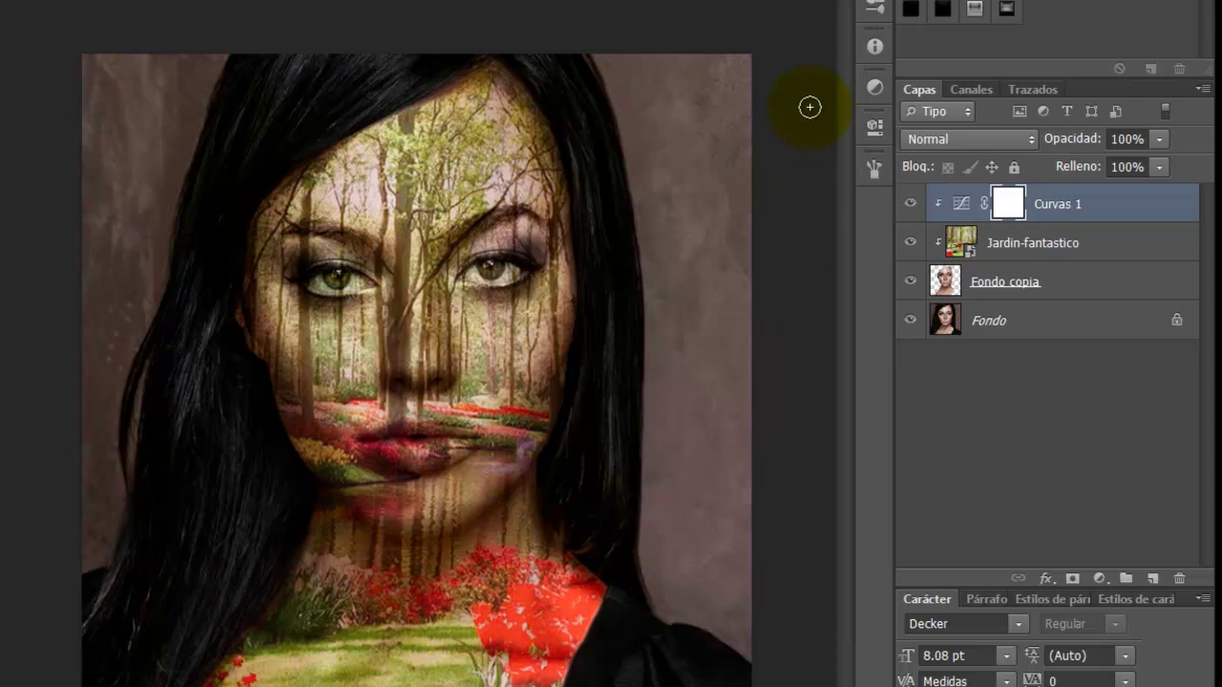
Step: Add a layer mask to Jardin-fantastico and set the Brush tool to 50% opacity
{"action": "left_click", "coordinate": [1012, 247]}
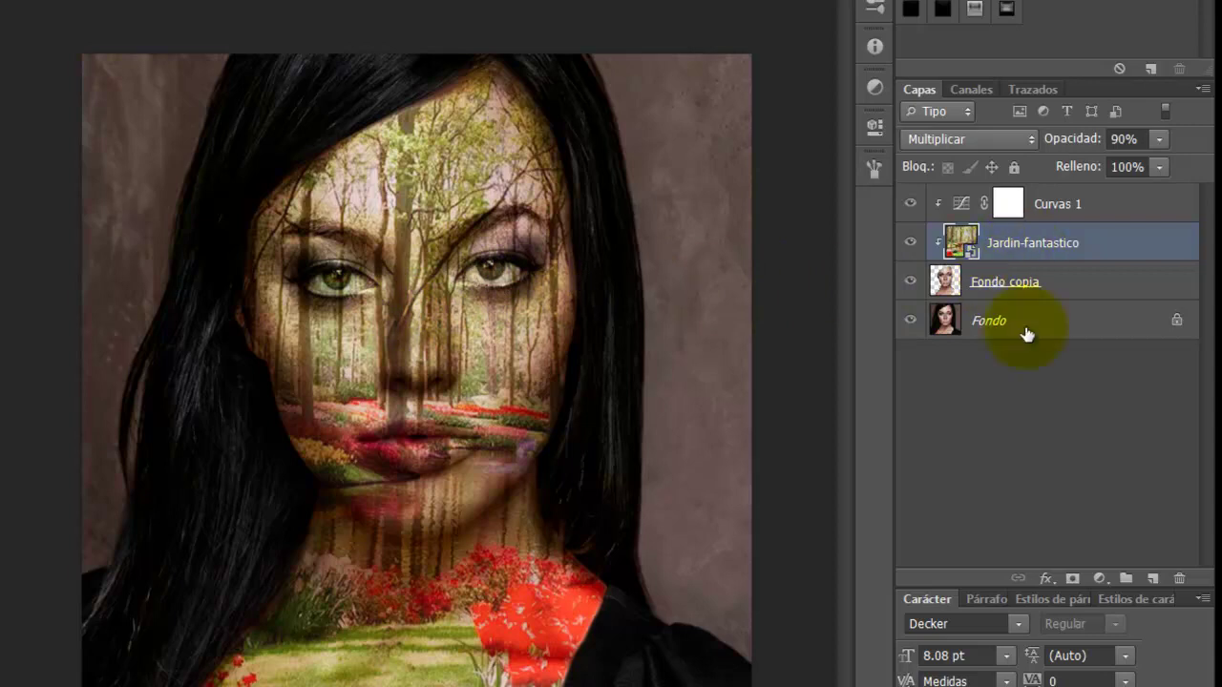
{"action": "left_click", "coordinate": [1074, 579]}
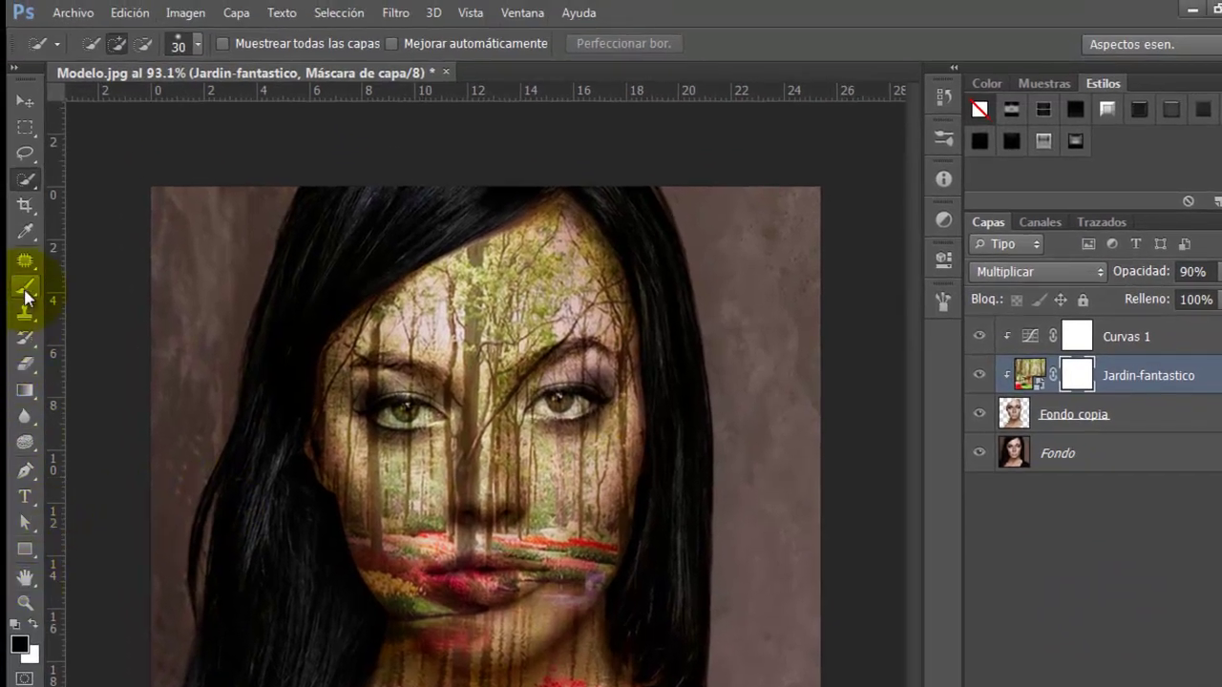
{"action": "left_click", "coordinate": [25, 287]}
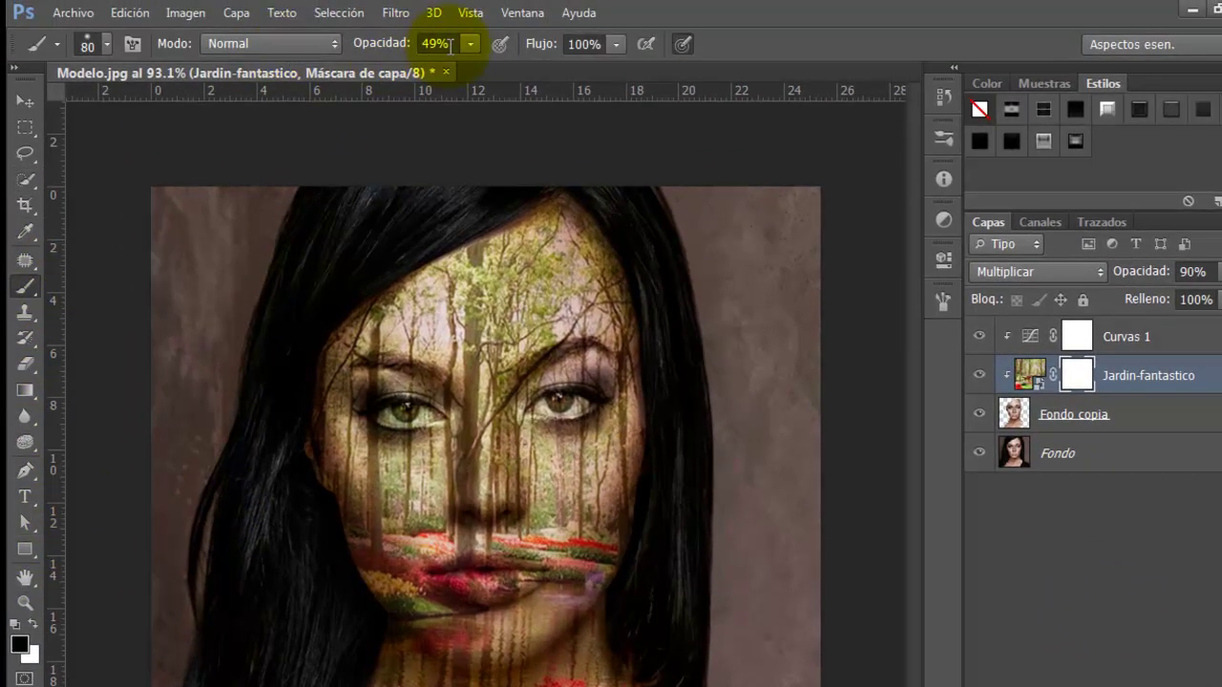
{"action": "left_click", "coordinate": [436, 44]}
Step: Reduce the soft brush size to 27 px
{"action": "type", "text": "50"}
{"action": "left_click_drag", "start_coordinate": [395, 389], "coordinate": [413, 382]}
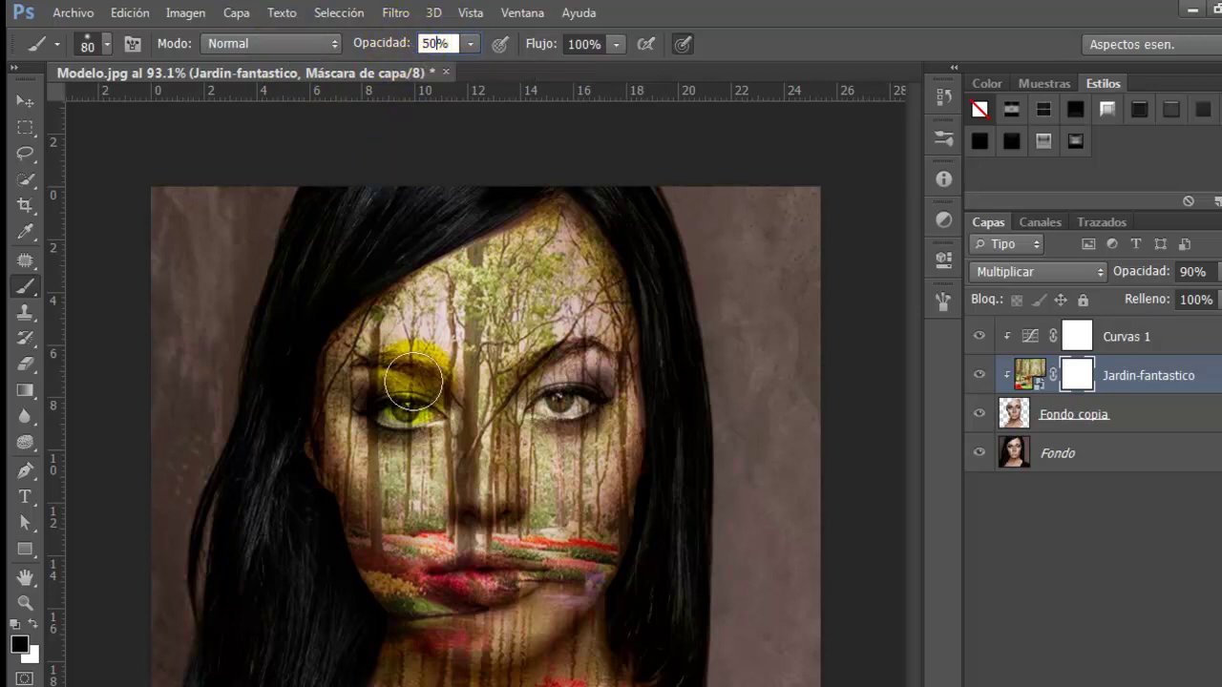
{"action": "right_click", "coordinate": [413, 382]}
{"action": "left_click_drag", "start_coordinate": [518, 426], "coordinate": [464, 427]}
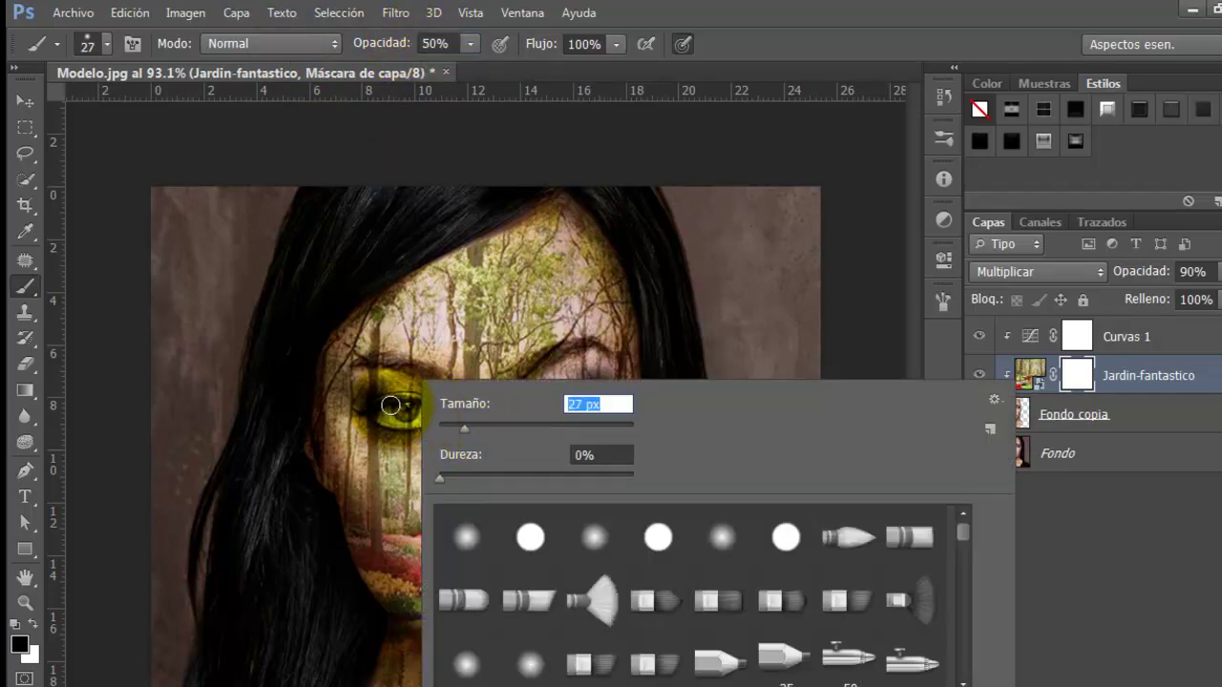
{"action": "left_click", "coordinate": [390, 404]}
Step: Paint black on the garden mask over the left and right eyes to reveal them
{"action": "mouse_move", "coordinate": [393, 418]}
{"action": "left_mouse_down"}
{"action": "mouse_move", "coordinate": [366, 406]}
{"action": "mouse_move", "coordinate": [435, 429]}
{"action": "mouse_move", "coordinate": [406, 413]}
{"action": "left_mouse_up"}
{"action": "mouse_move", "coordinate": [611, 406]}
{"action": "left_mouse_down"}
{"action": "mouse_move", "coordinate": [545, 401]}
{"action": "mouse_move", "coordinate": [582, 405]}
{"action": "mouse_move", "coordinate": [539, 420]}
{"action": "mouse_move", "coordinate": [572, 394]}
{"action": "mouse_move", "coordinate": [587, 401]}
{"action": "mouse_move", "coordinate": [535, 420]}
{"action": "mouse_move", "coordinate": [527, 412]}
{"action": "mouse_move", "coordinate": [582, 401]}
{"action": "mouse_move", "coordinate": [549, 411]}
{"action": "left_mouse_up"}
{"action": "mouse_move", "coordinate": [477, 544]}
{"action": "left_mouse_down"}
{"action": "mouse_move", "coordinate": [496, 584]}
{"action": "mouse_move", "coordinate": [444, 584]}
{"action": "mouse_move", "coordinate": [534, 582]}
{"action": "mouse_move", "coordinate": [458, 568]}
{"action": "mouse_move", "coordinate": [497, 549]}
{"action": "mouse_move", "coordinate": [491, 559]}
{"action": "mouse_move", "coordinate": [543, 581]}
{"action": "mouse_move", "coordinate": [478, 584]}
{"action": "mouse_move", "coordinate": [492, 586]}
{"action": "left_mouse_up"}
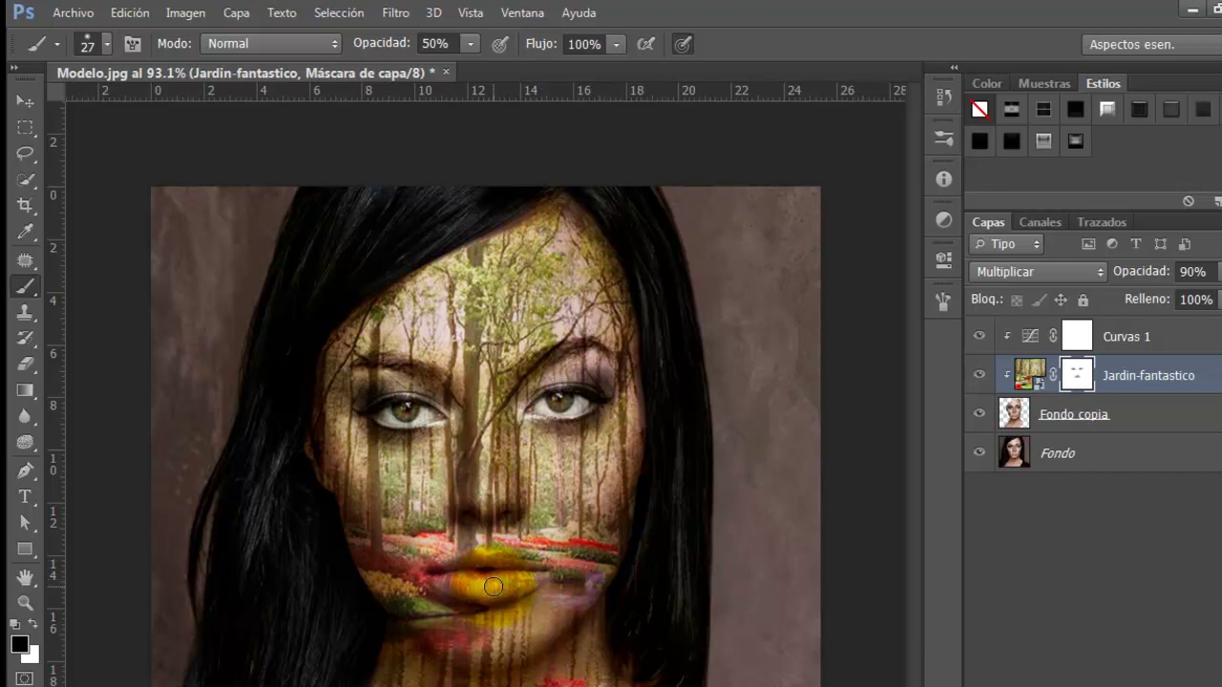
Step: At 20% brush opacity, paint the mask over the lips and zoom in slightly
{"action": "left_click", "coordinate": [427, 43]}
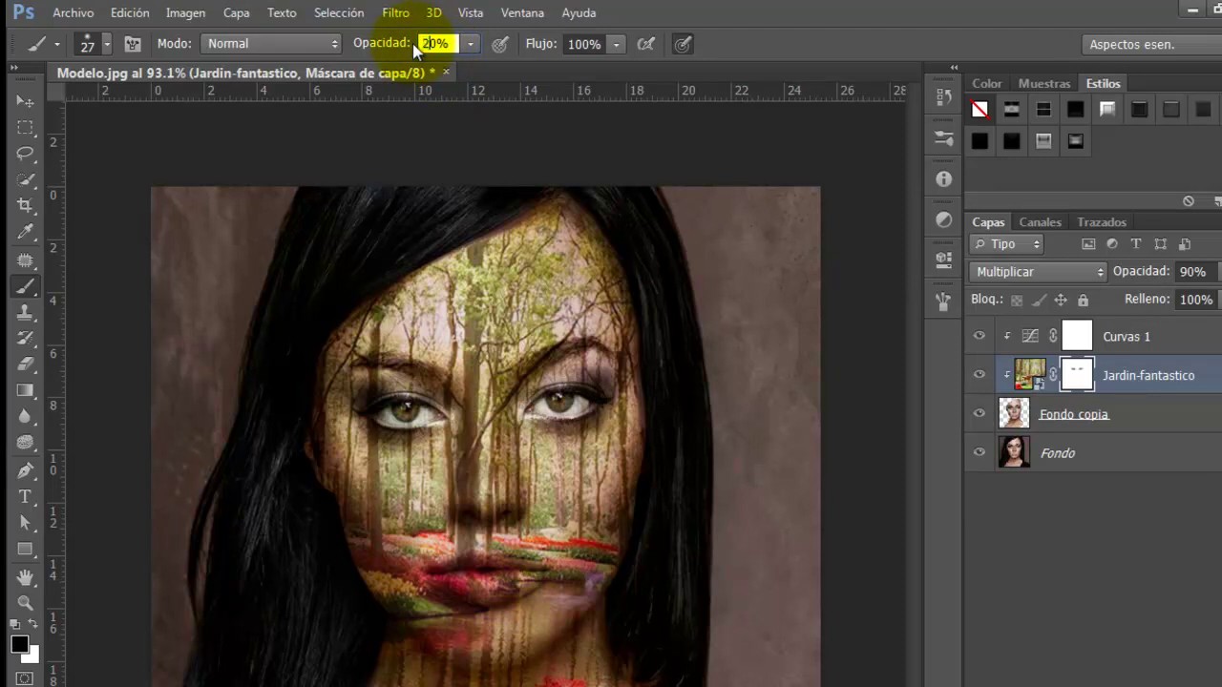
{"action": "type", "text": "20"}
{"action": "key", "text": "Return"}
{"action": "mouse_move", "coordinate": [464, 579]}
{"action": "left_mouse_down"}
{"action": "mouse_move", "coordinate": [526, 575]}
{"action": "mouse_move", "coordinate": [454, 559]}
{"action": "mouse_move", "coordinate": [428, 578]}
{"action": "mouse_move", "coordinate": [499, 560]}
{"action": "mouse_move", "coordinate": [524, 573]}
{"action": "mouse_move", "coordinate": [431, 574]}
{"action": "mouse_move", "coordinate": [458, 561]}
{"action": "mouse_move", "coordinate": [482, 584]}
{"action": "mouse_move", "coordinate": [537, 573]}
{"action": "mouse_move", "coordinate": [482, 546]}
{"action": "mouse_move", "coordinate": [437, 546]}
{"action": "mouse_move", "coordinate": [545, 569]}
{"action": "mouse_move", "coordinate": [430, 592]}
{"action": "mouse_move", "coordinate": [496, 521]}
{"action": "left_mouse_up"}
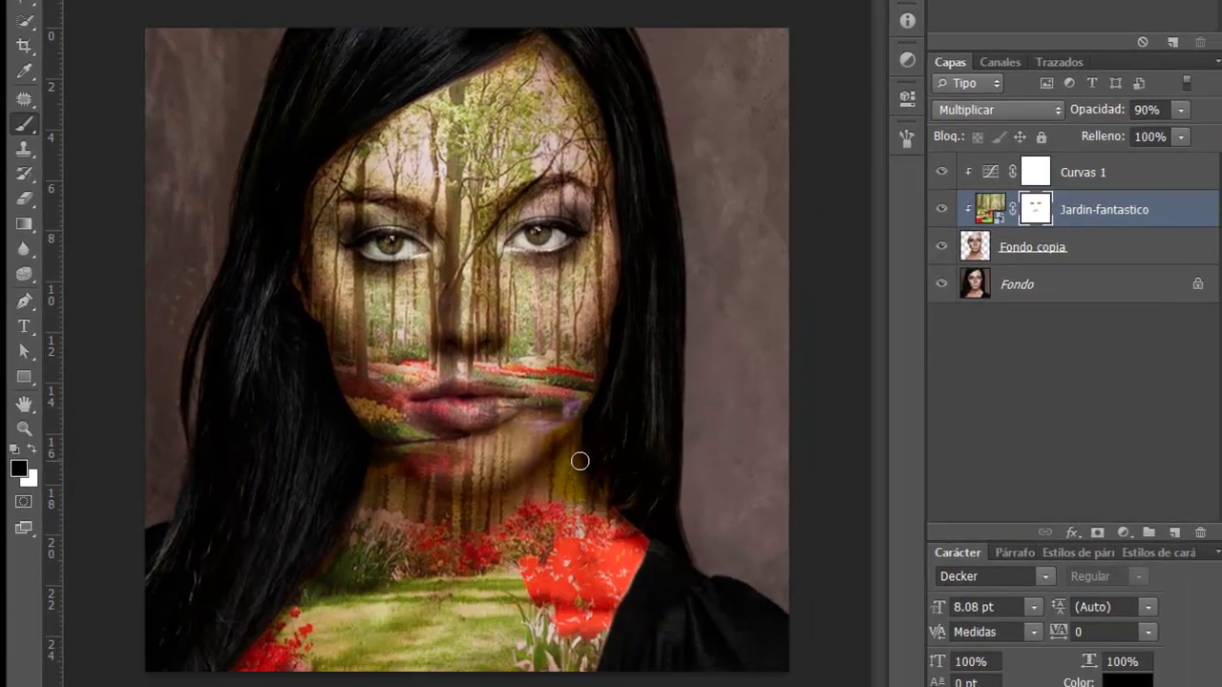
{"action": "key", "text": "ctrl+plus"}
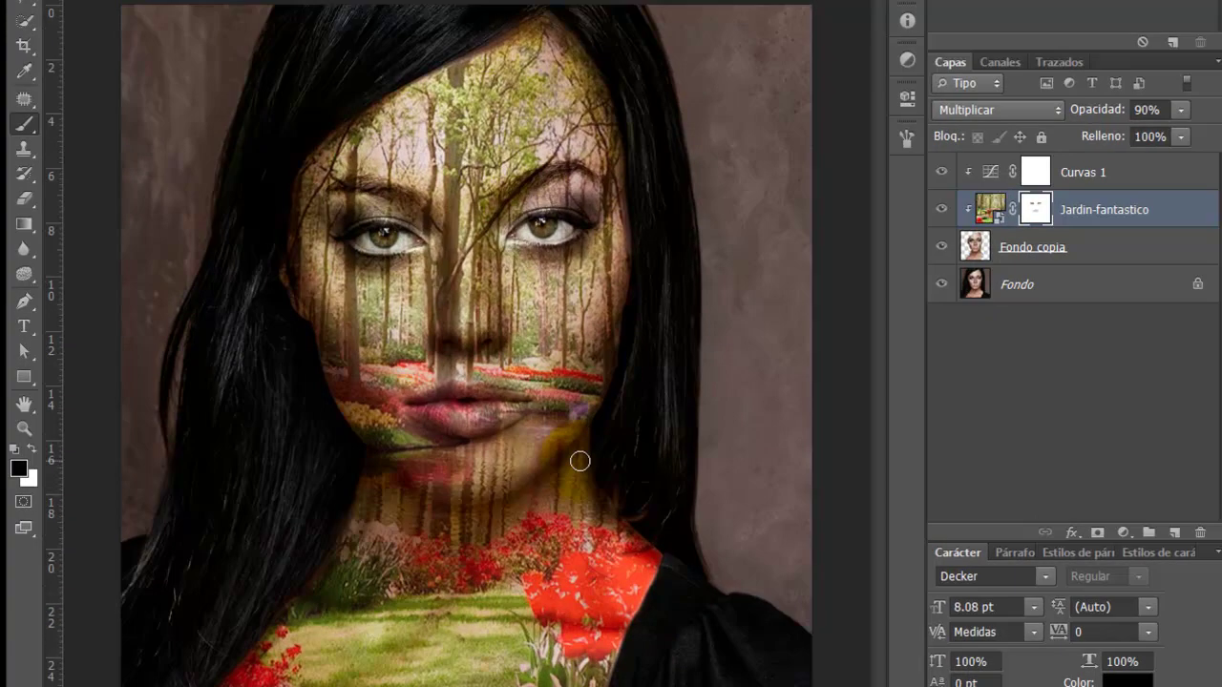